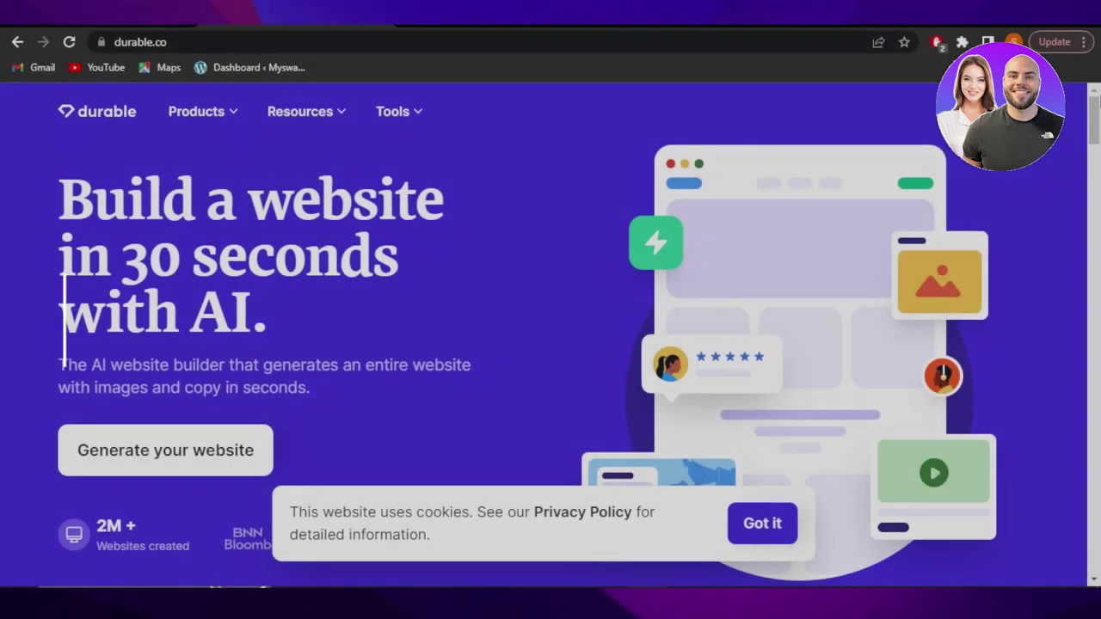
Look through the Durable home page, from the headline down to the sample websites and back
{"action": "scroll", "coordinate": [550, 335], "scroll_direction": "down", "scroll_amount": 2}
{"action": "scroll", "coordinate": [1097, 146], "scroll_direction": "down", "scroll_amount": 4}
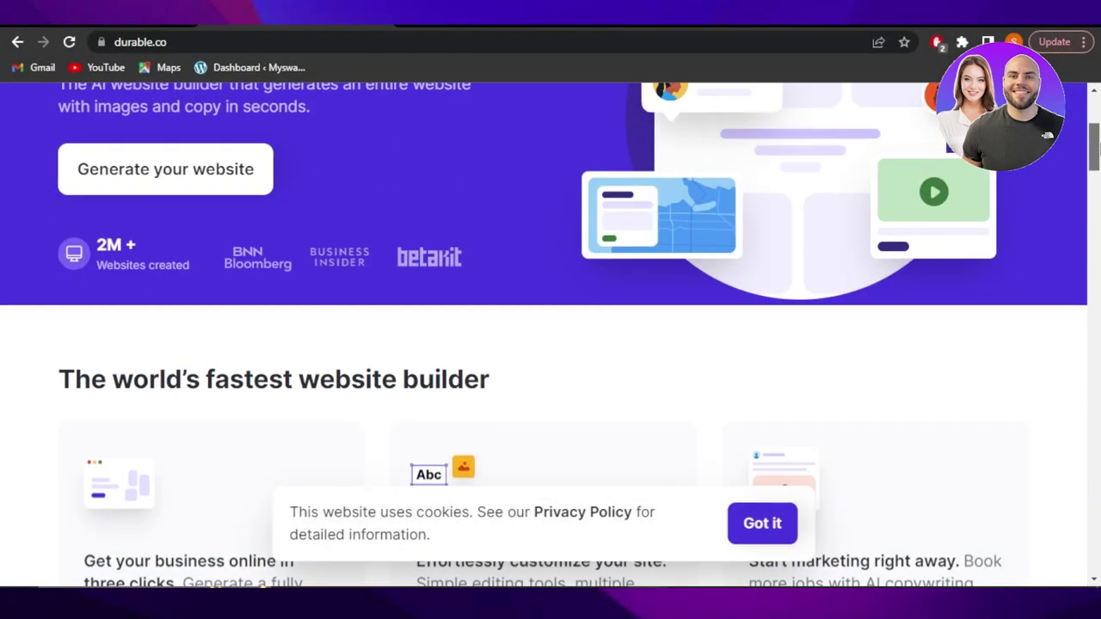
{"action": "scroll", "coordinate": [1097, 147], "scroll_direction": "up", "scroll_amount": 3}
{"action": "scroll", "coordinate": [1097, 146], "scroll_direction": "up", "scroll_amount": 3}
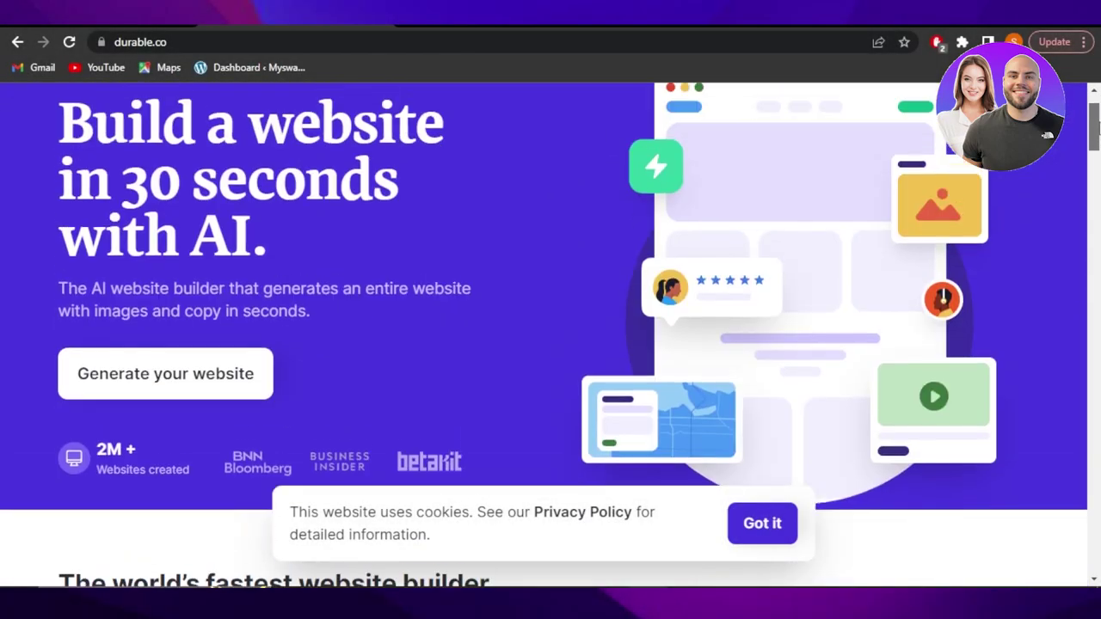
{"action": "scroll", "coordinate": [1095, 172], "scroll_direction": "down", "scroll_amount": 7}
{"action": "scroll", "coordinate": [1096, 219], "scroll_direction": "down", "scroll_amount": 8}
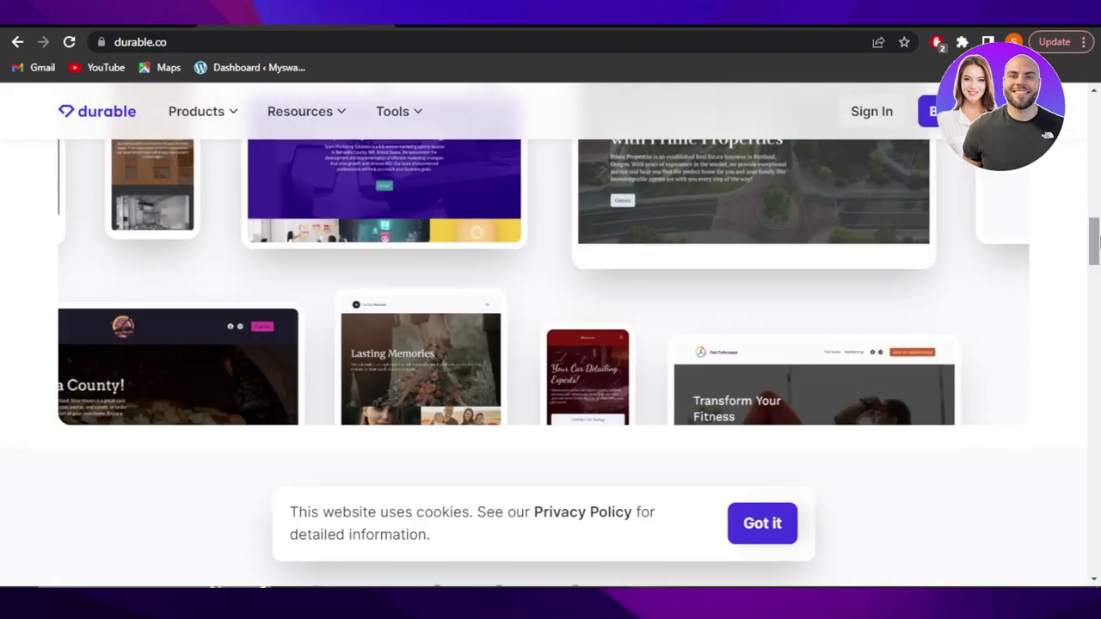
{"action": "left_click_drag", "start_coordinate": [1096, 297], "coordinate": [1095, 89]}
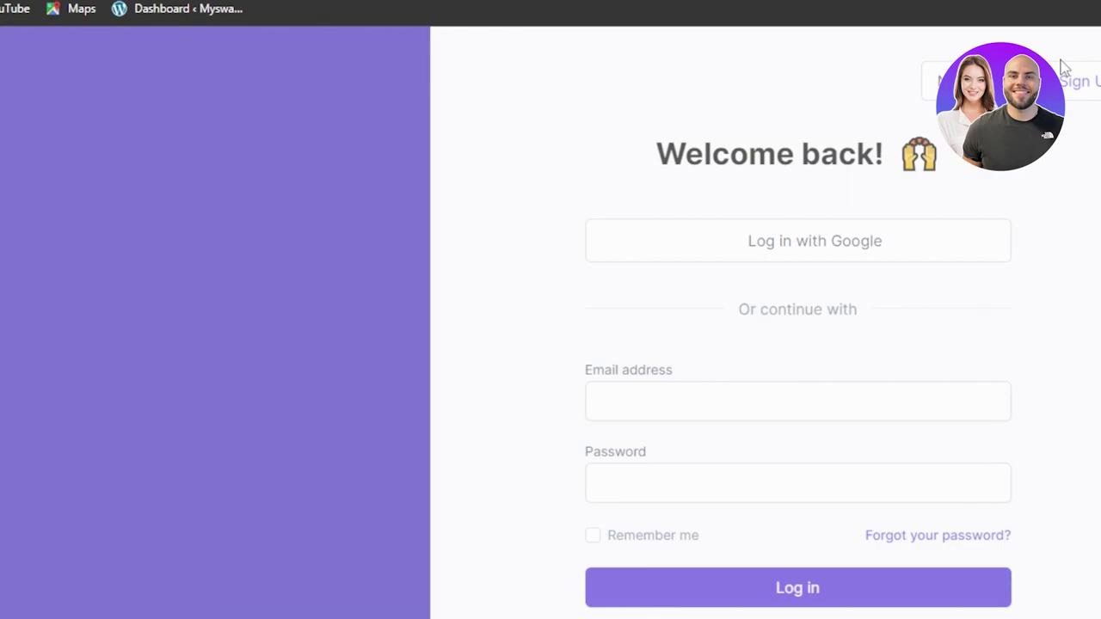
Set the business type to Video Production for the Ashburn, VA location and continue to the business name question
{"action": "scroll", "coordinate": [1064, 67], "scroll_direction": "down", "scroll_amount": 1}
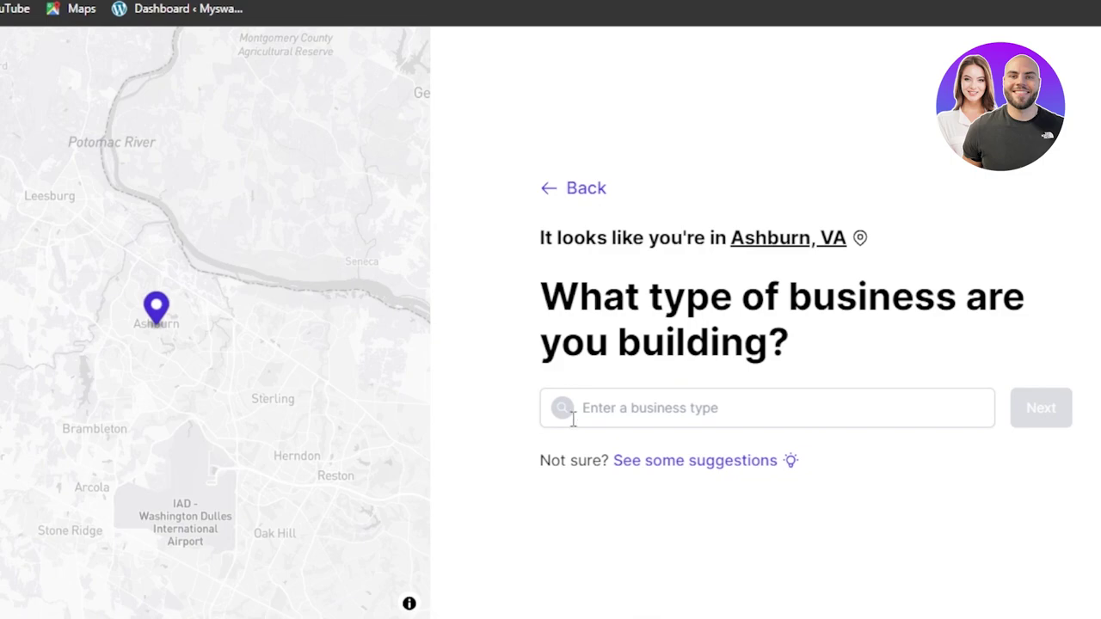
{"action": "left_click", "coordinate": [639, 416]}
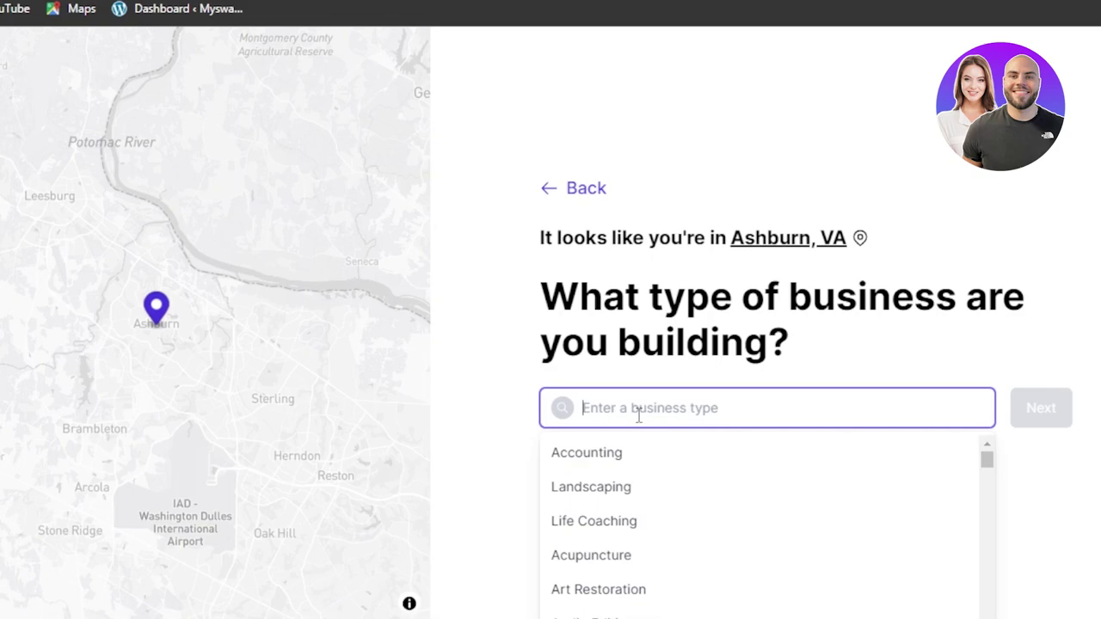
{"action": "left_click_drag", "start_coordinate": [986, 460], "coordinate": [988, 585]}
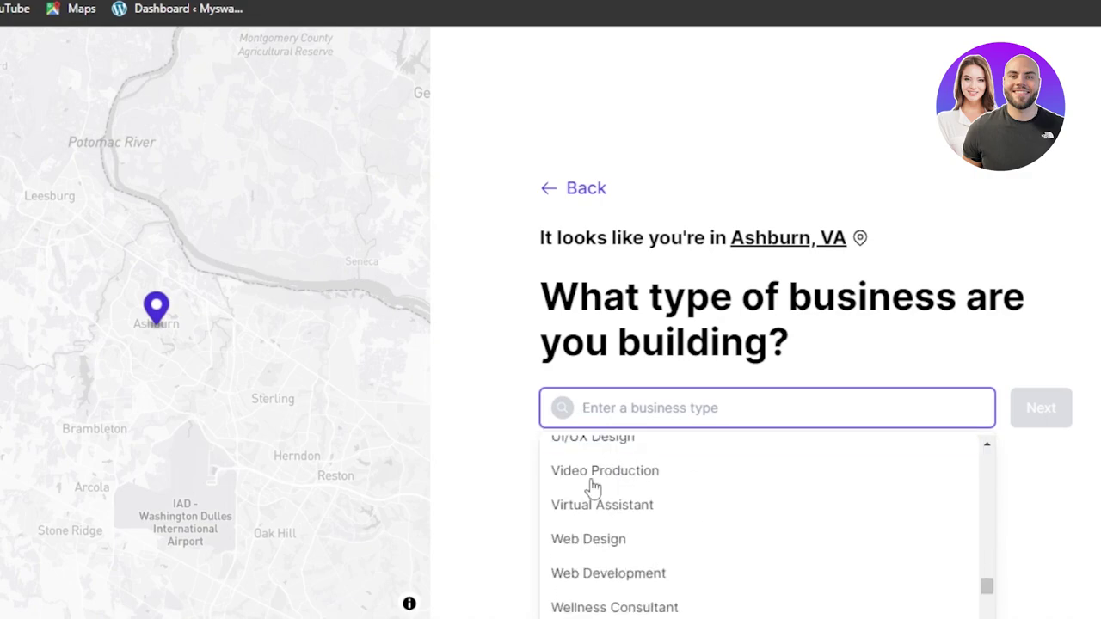
{"action": "left_click", "coordinate": [553, 480]}
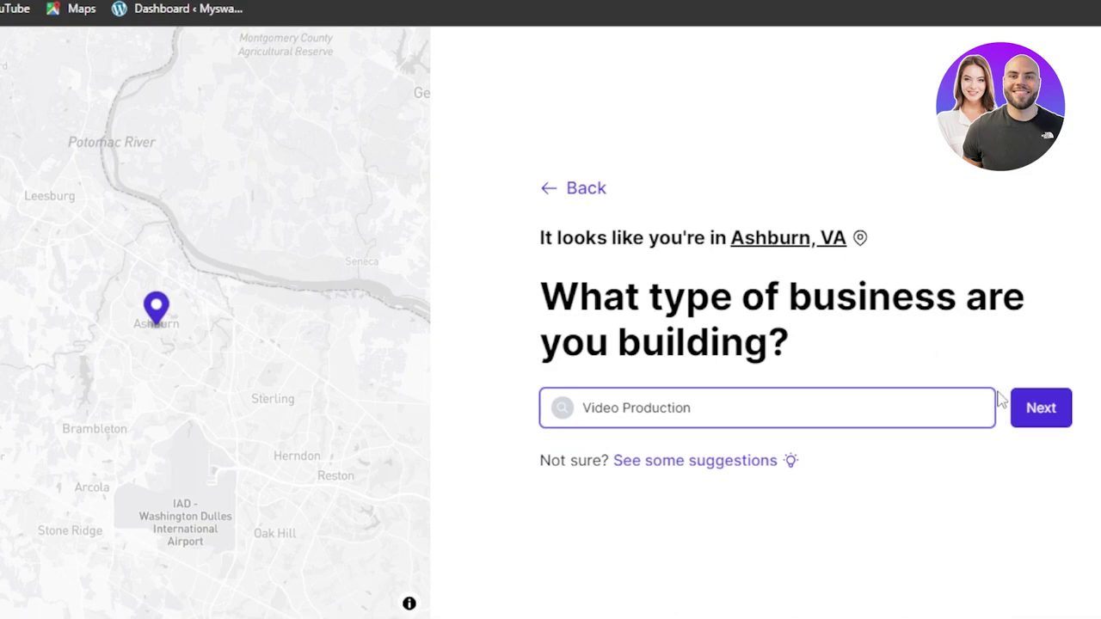
{"action": "left_click", "coordinate": [1046, 416]}
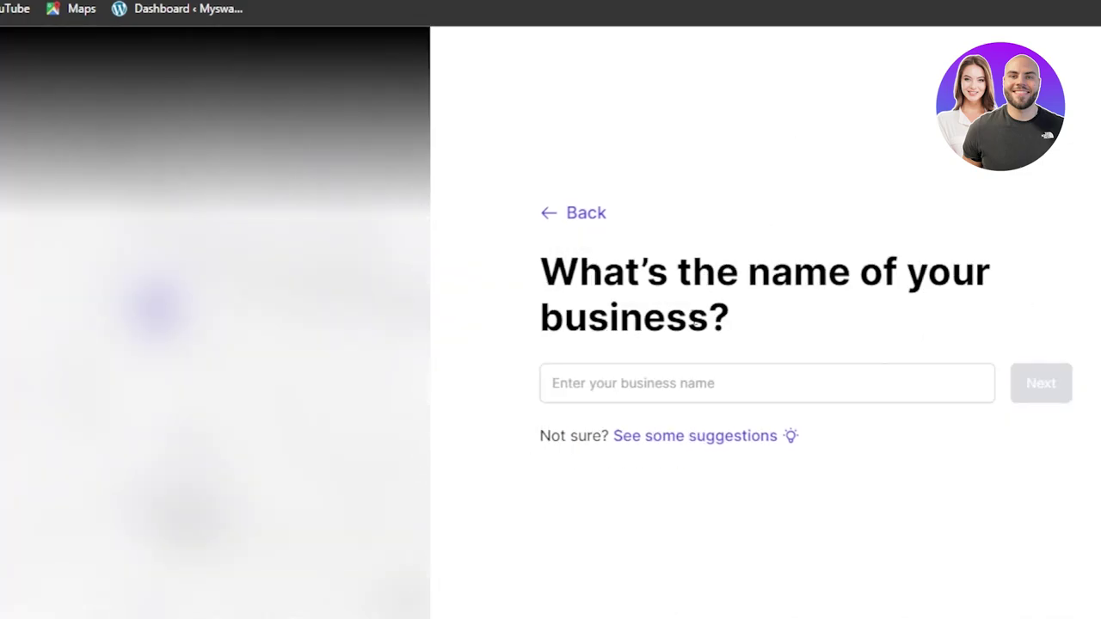
Name the business ZINHO, generate the website and open the finished result
{"action": "left_click", "coordinate": [613, 389]}
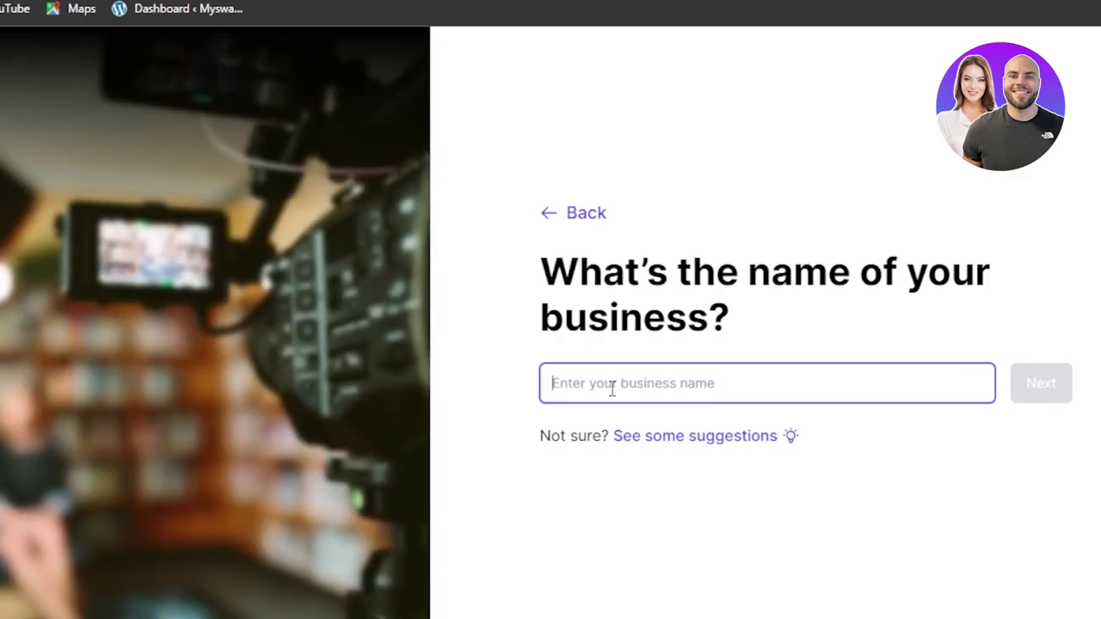
{"action": "type", "text": "ZINHO"}
{"action": "left_click", "coordinate": [1039, 392]}
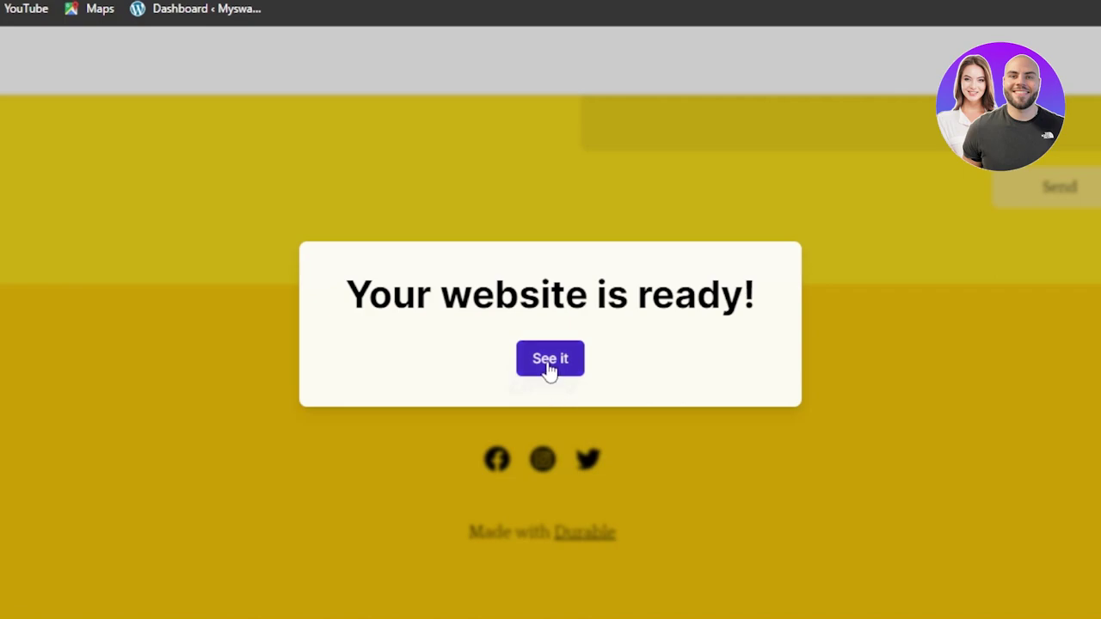
{"action": "left_click", "coordinate": [551, 368]}
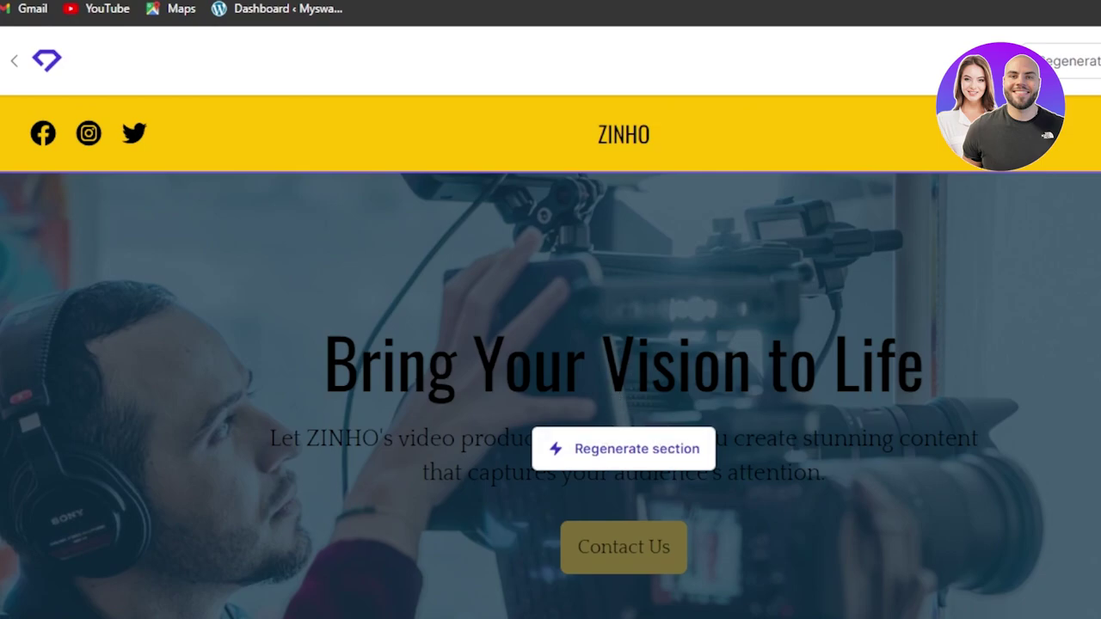
Review the generated website's hero, About us, services, testimonial, gallery, location, contact form and footer sections
{"action": "scroll", "coordinate": [551, 357], "scroll_direction": "down", "scroll_amount": 3}
{"action": "scroll", "coordinate": [550, 357], "scroll_direction": "up", "scroll_amount": 3}
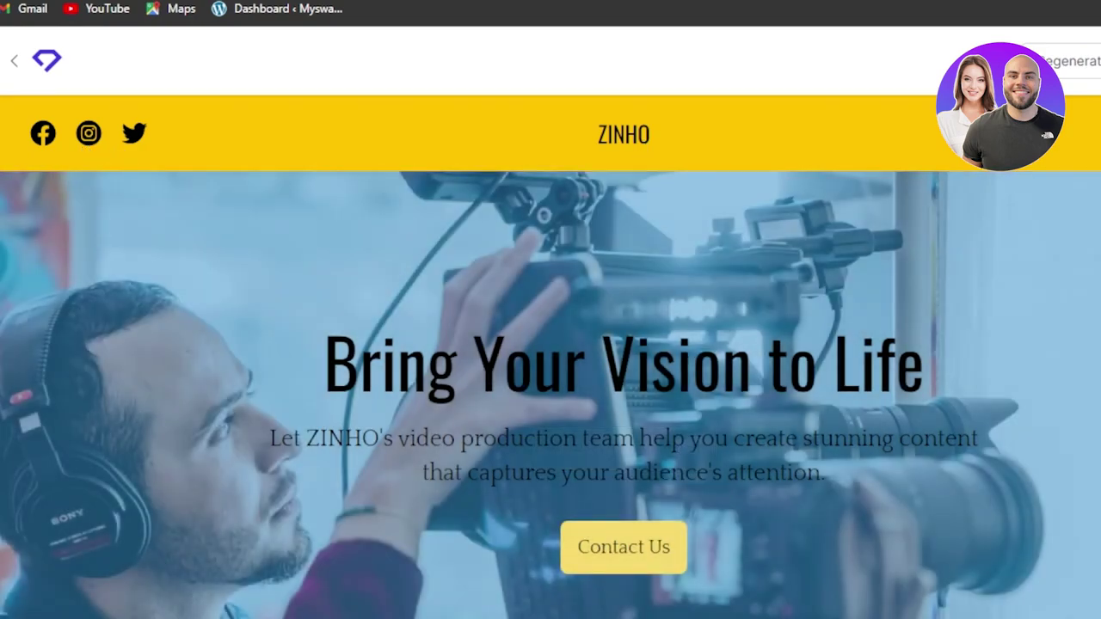
{"action": "scroll", "coordinate": [551, 357], "scroll_direction": "down", "scroll_amount": 5}
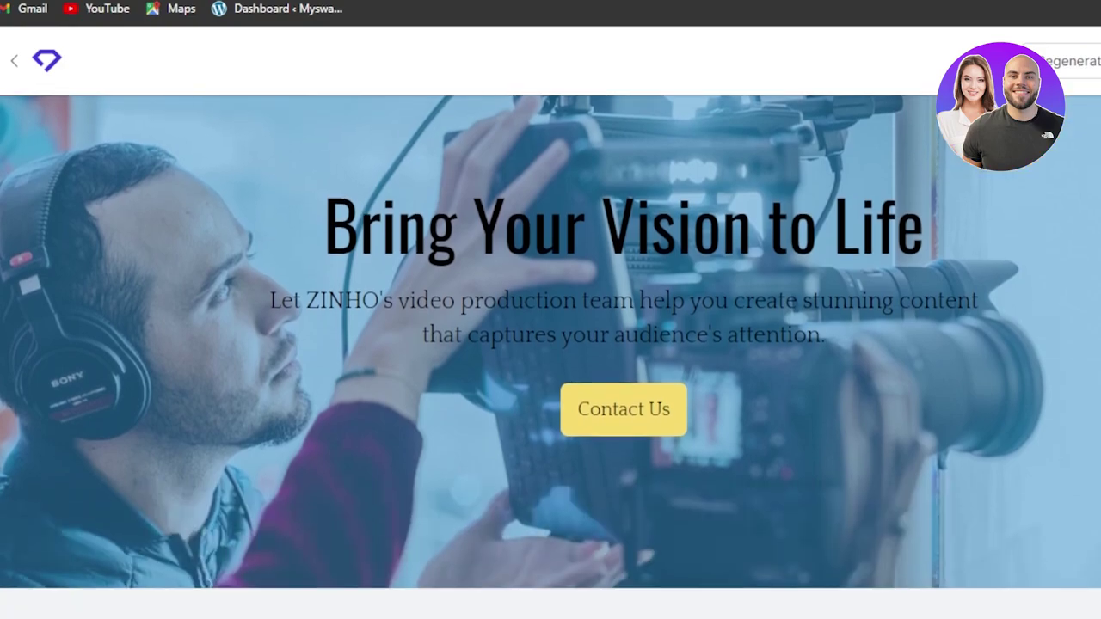
{"action": "scroll", "coordinate": [551, 357], "scroll_direction": "down", "scroll_amount": 5}
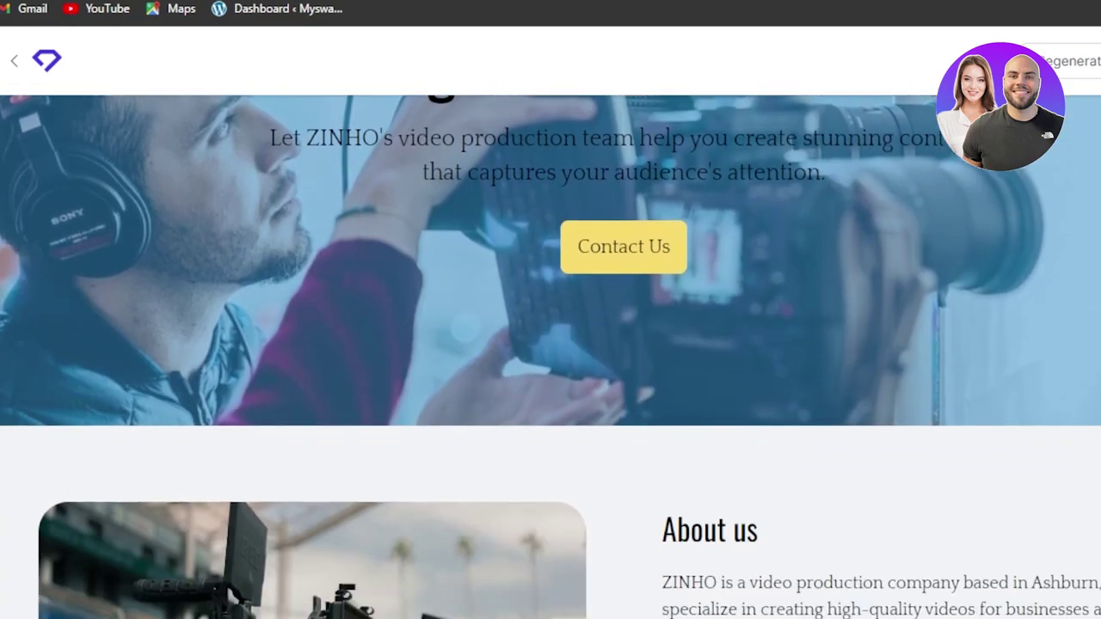
{"action": "scroll", "coordinate": [550, 357], "scroll_direction": "down", "scroll_amount": 5}
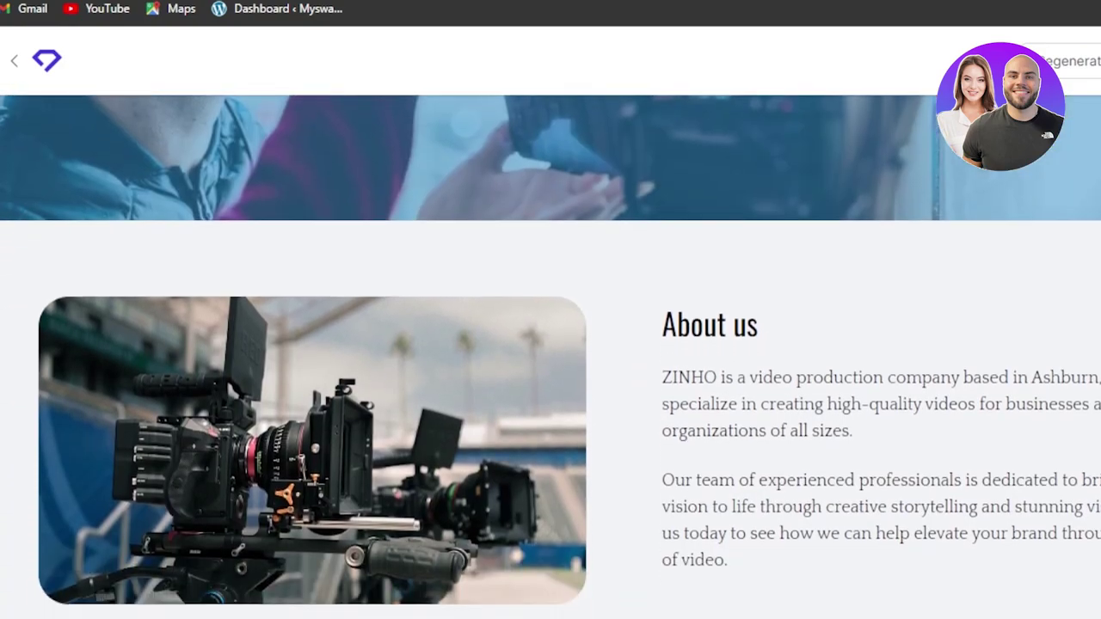
{"action": "scroll", "coordinate": [551, 357], "scroll_direction": "down", "scroll_amount": 10}
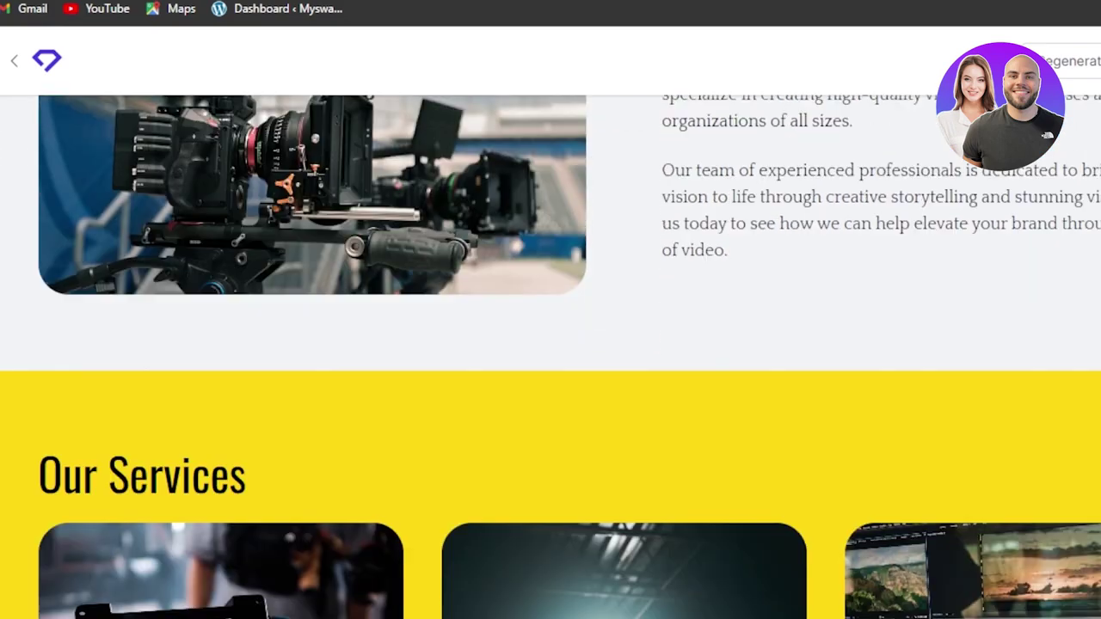
{"action": "scroll", "coordinate": [550, 357], "scroll_direction": "down", "scroll_amount": 3}
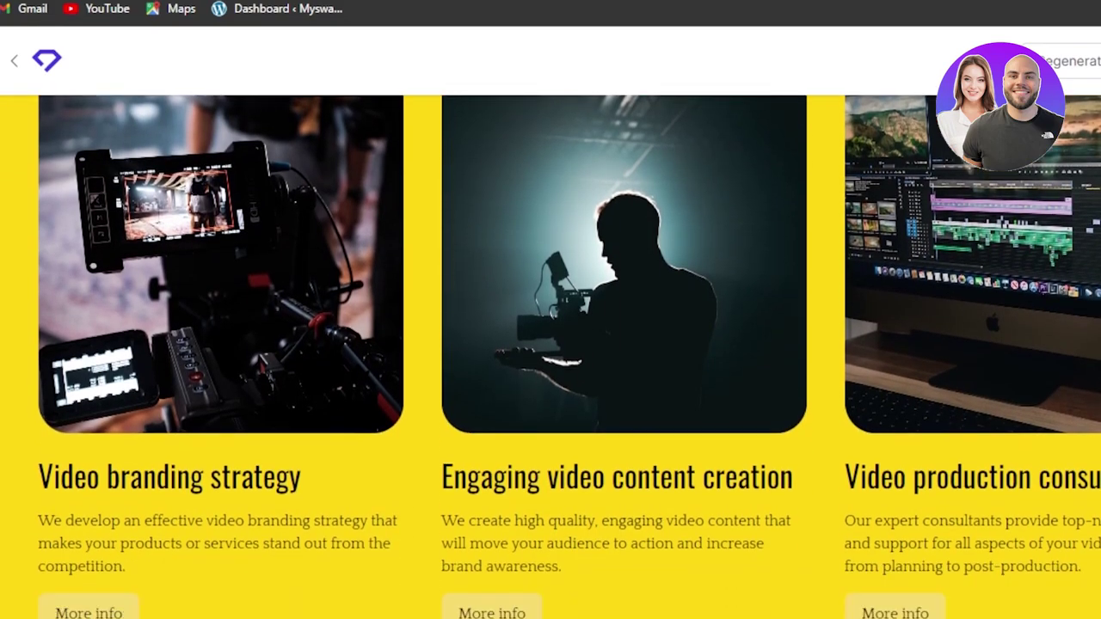
{"action": "scroll", "coordinate": [550, 357], "scroll_direction": "up", "scroll_amount": 2}
{"action": "scroll", "coordinate": [550, 357], "scroll_direction": "down", "scroll_amount": 4}
{"action": "scroll", "coordinate": [551, 357], "scroll_direction": "down", "scroll_amount": 8}
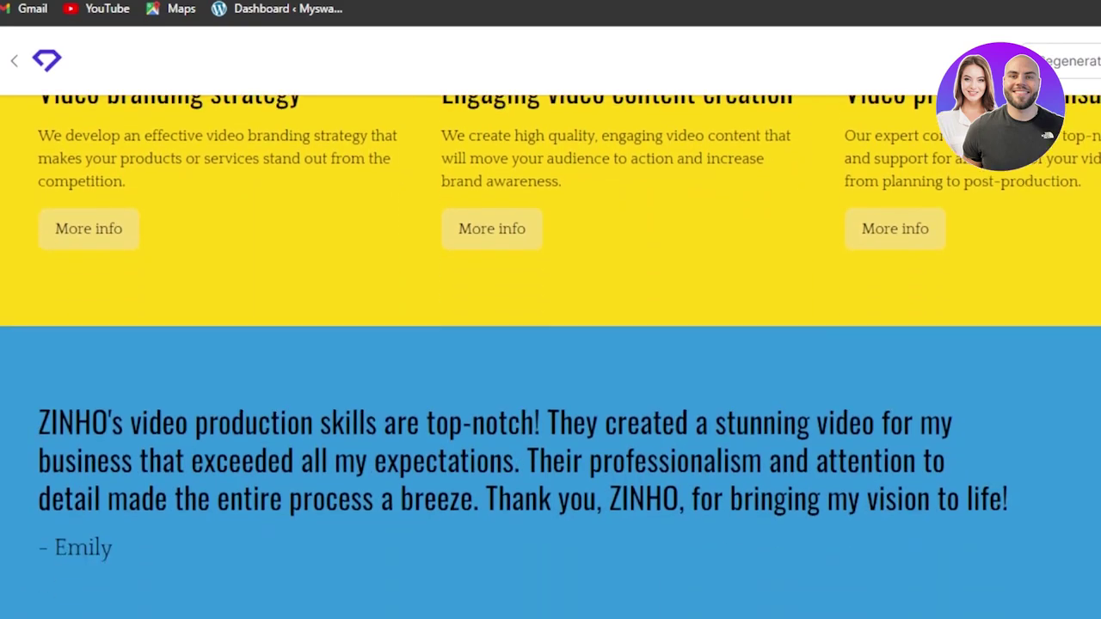
{"action": "scroll", "coordinate": [551, 357], "scroll_direction": "down", "scroll_amount": 6}
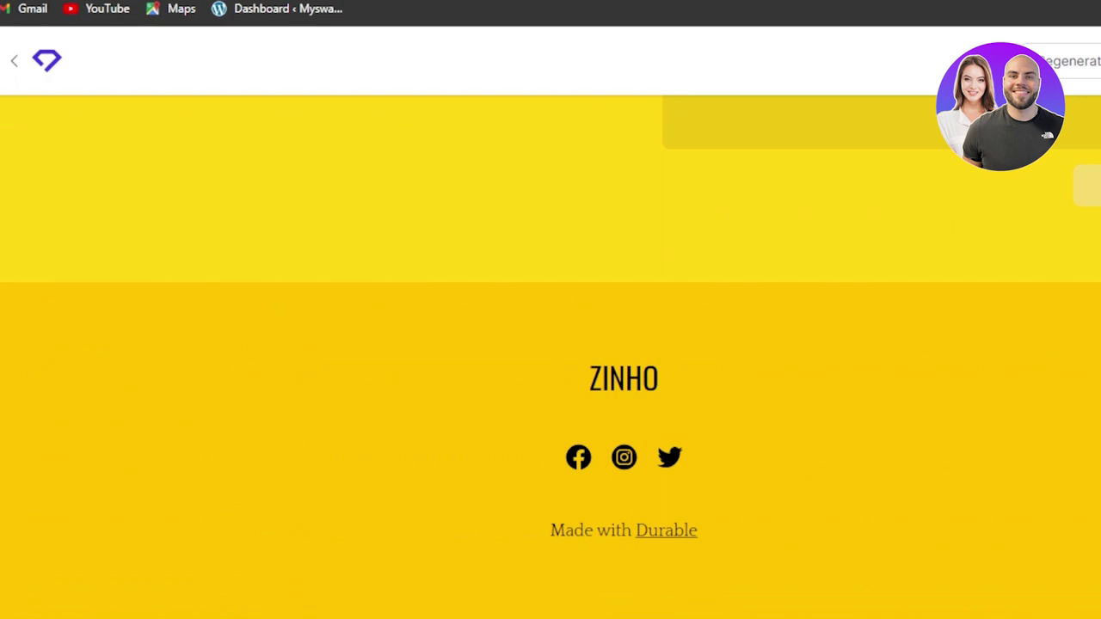
{"action": "scroll", "coordinate": [551, 357], "scroll_direction": "up", "scroll_amount": 20}
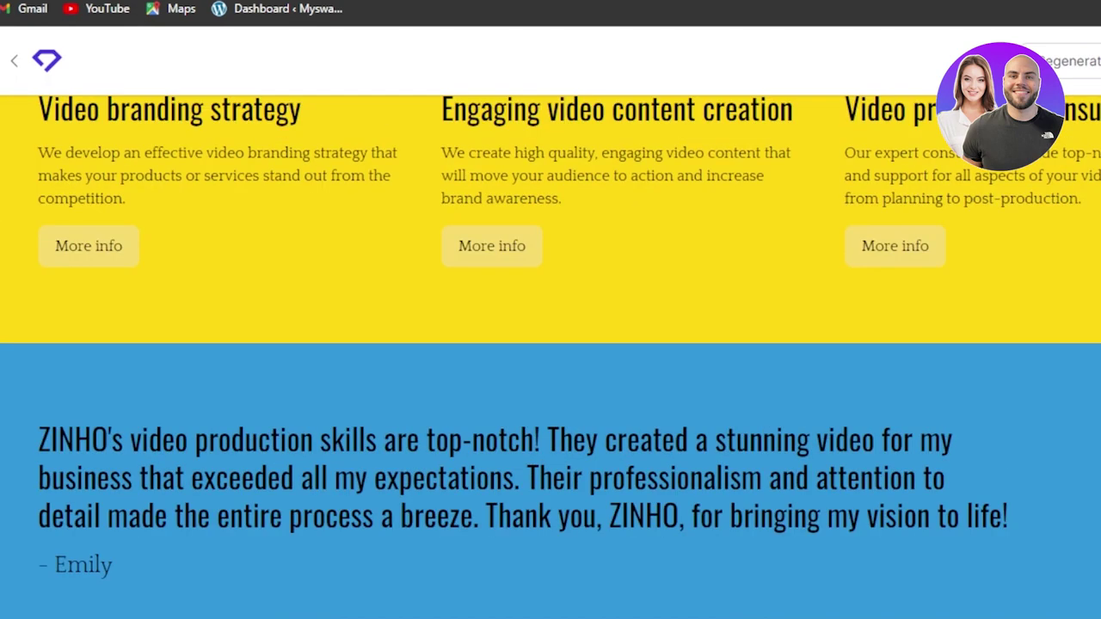
{"action": "scroll", "coordinate": [550, 357], "scroll_direction": "down", "scroll_amount": 20}
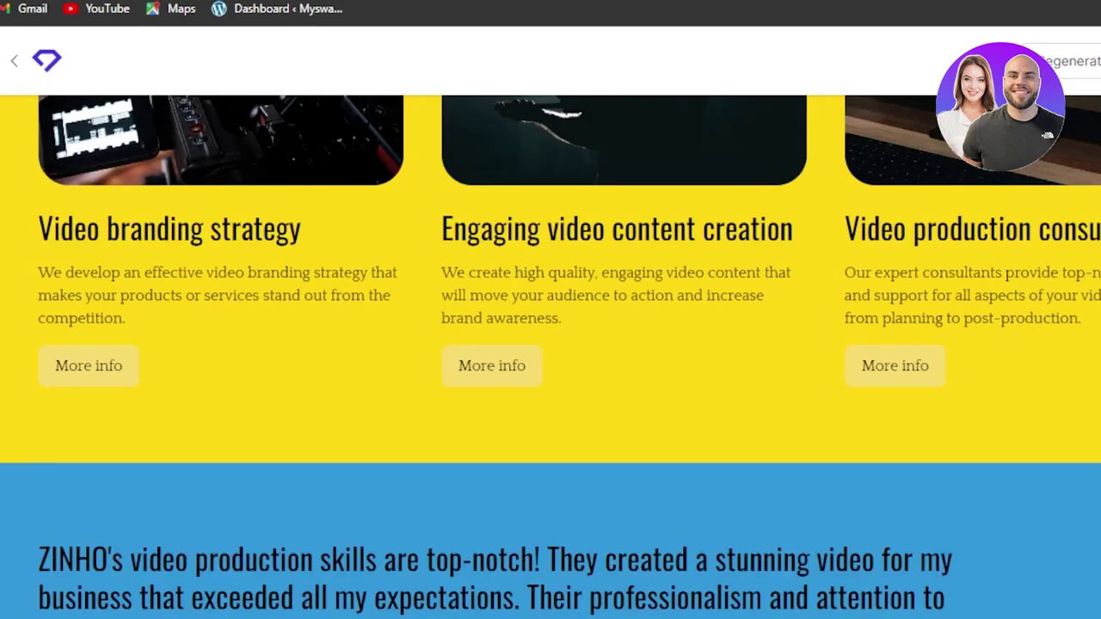
{"action": "scroll", "coordinate": [550, 357], "scroll_direction": "down", "scroll_amount": 15}
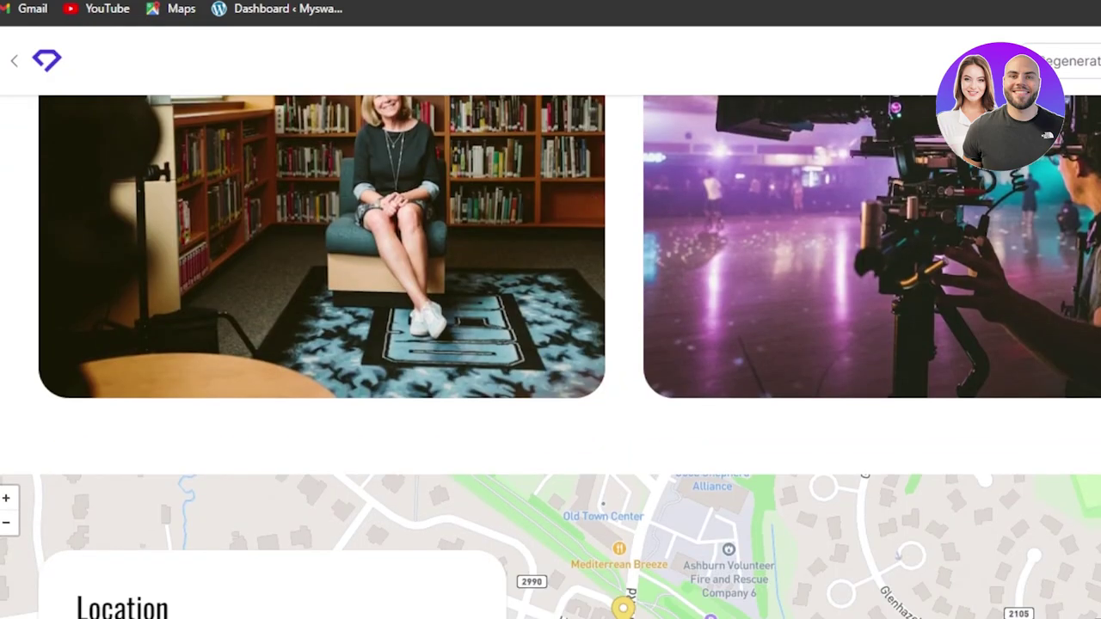
{"action": "scroll", "coordinate": [551, 357], "scroll_direction": "up", "scroll_amount": 2}
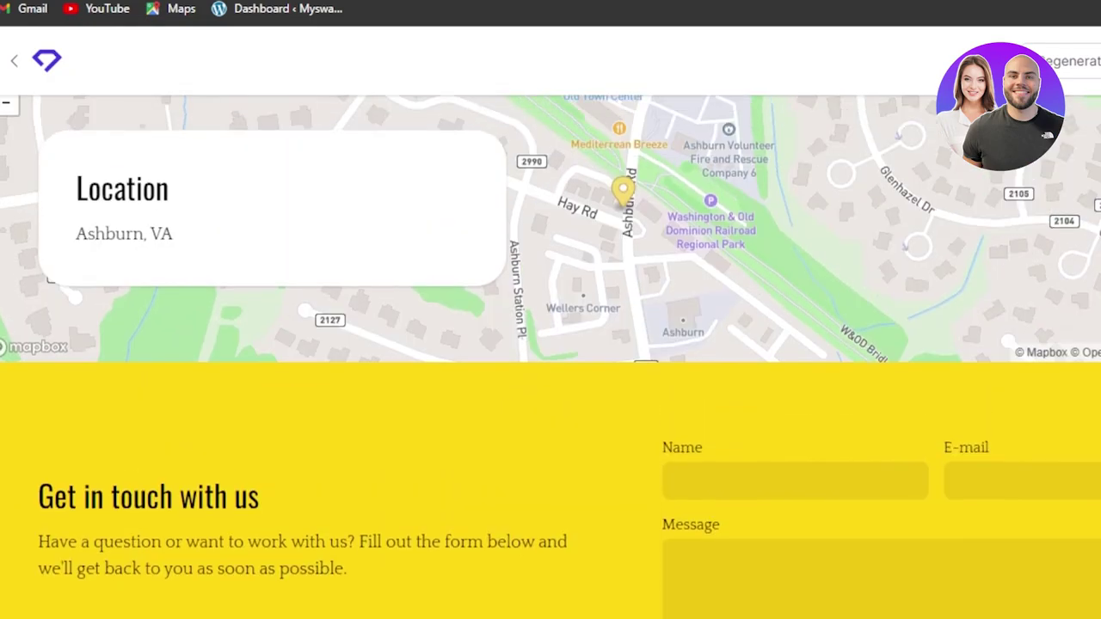
{"action": "scroll", "coordinate": [550, 357], "scroll_direction": "up", "scroll_amount": 20}
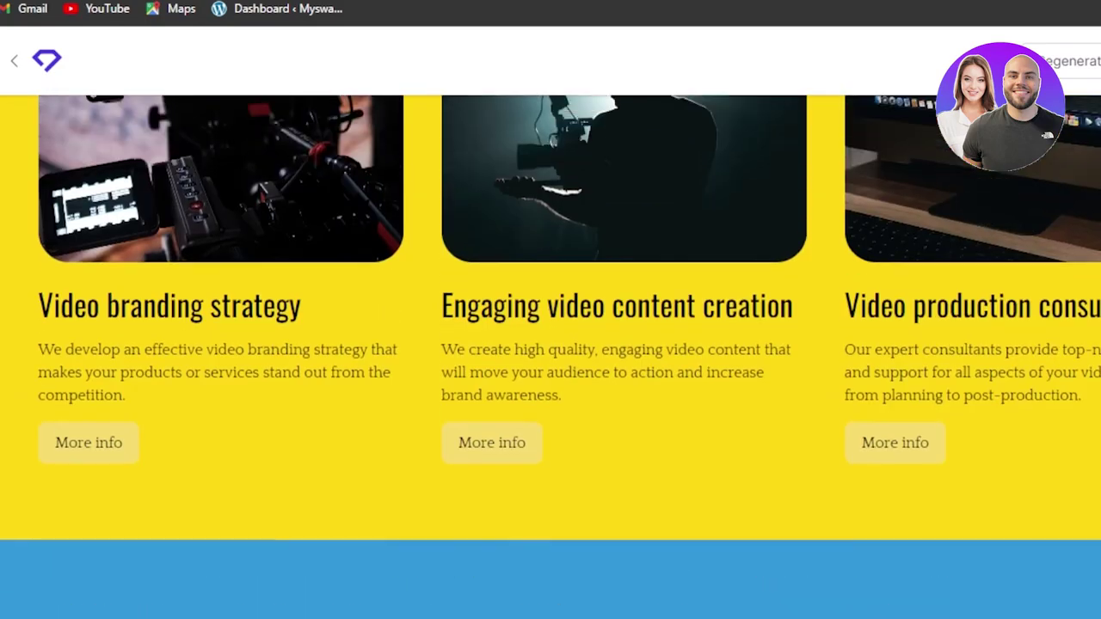
{"action": "scroll", "coordinate": [551, 357], "scroll_direction": "up", "scroll_amount": 12}
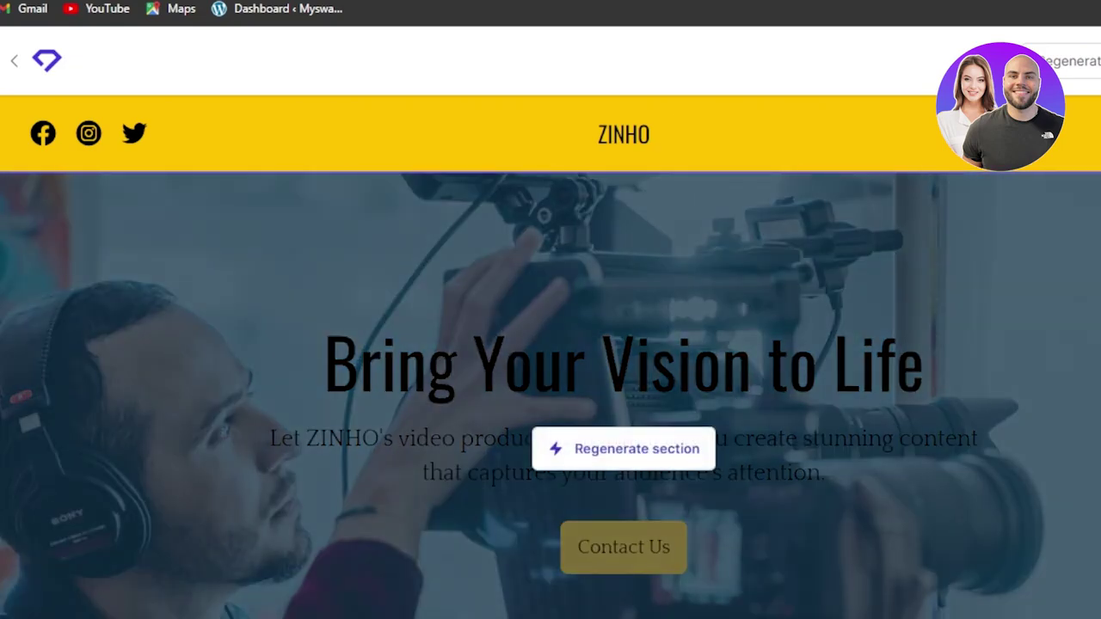
Regenerate the About us section of the website
{"action": "scroll", "coordinate": [550, 357], "scroll_direction": "down", "scroll_amount": 8}
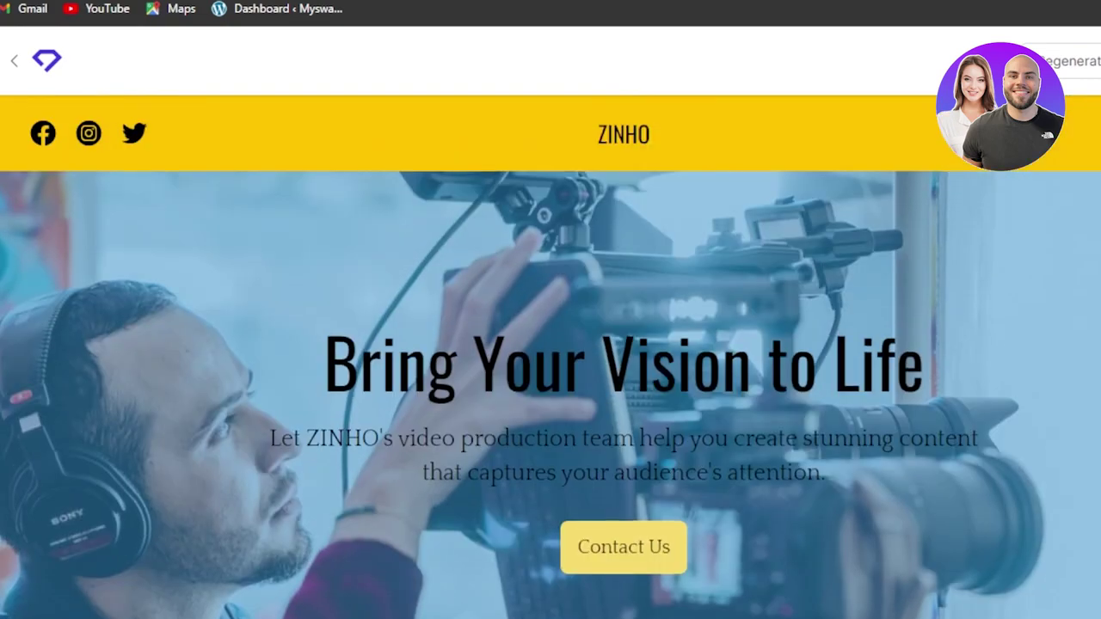
{"action": "scroll", "coordinate": [550, 357], "scroll_direction": "down", "scroll_amount": 4}
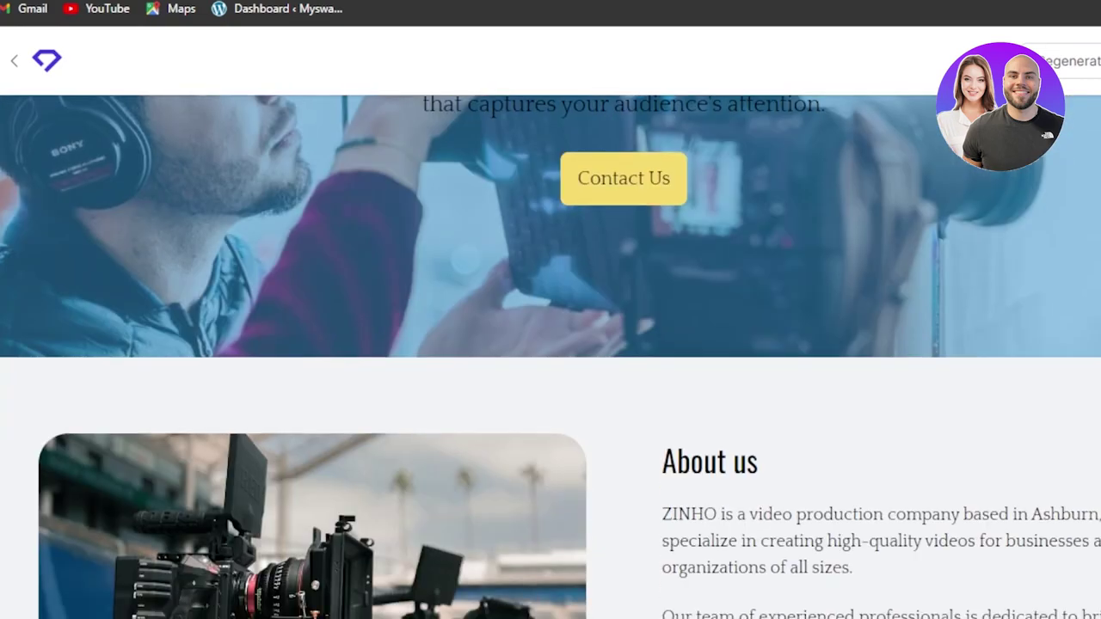
{"action": "scroll", "coordinate": [551, 357], "scroll_direction": "down", "scroll_amount": 3}
{"action": "scroll", "coordinate": [550, 357], "scroll_direction": "up", "scroll_amount": 1}
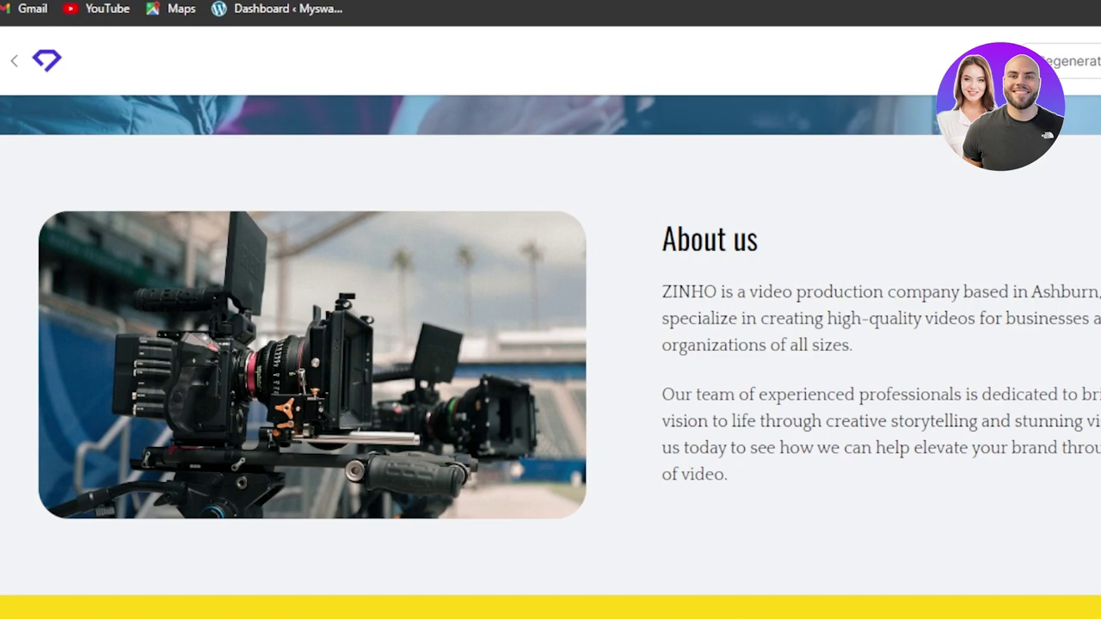
{"action": "mouse_move", "coordinate": [782, 241]}
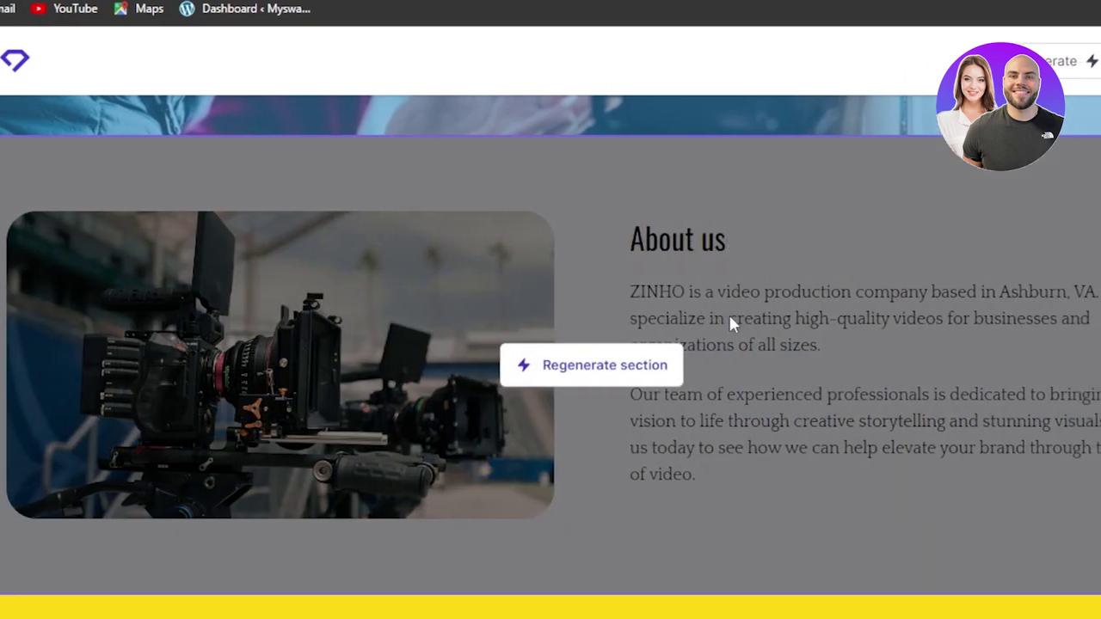
{"action": "left_click", "coordinate": [626, 368]}
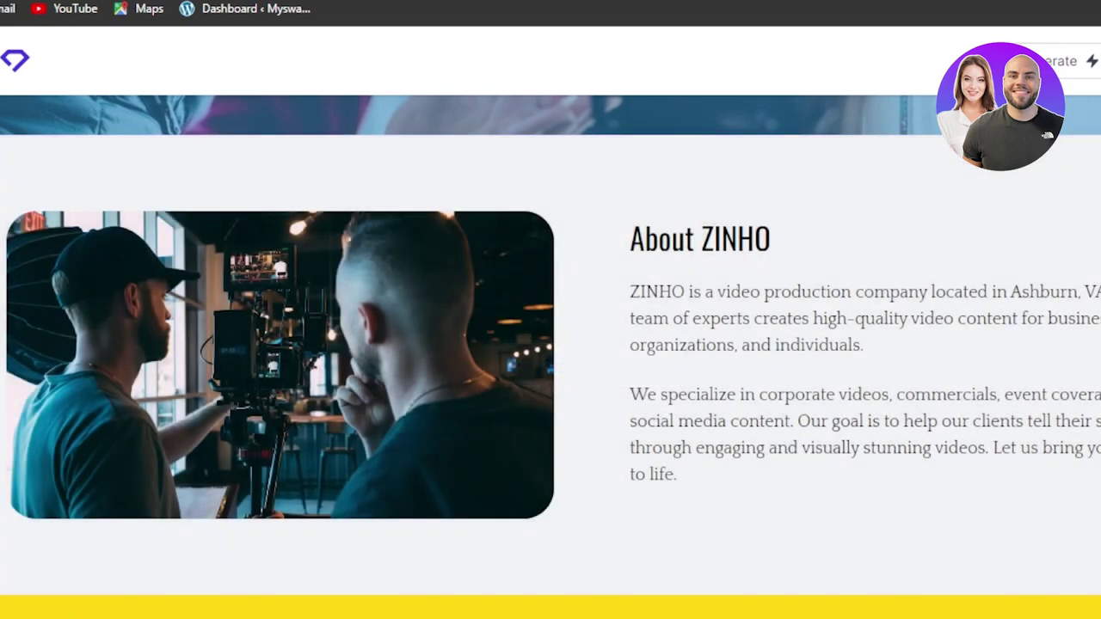
Try to regenerate the customer testimonial section below the services, and dismiss the account sign-up form
{"action": "scroll", "coordinate": [436, 290], "scroll_direction": "down", "scroll_amount": 5}
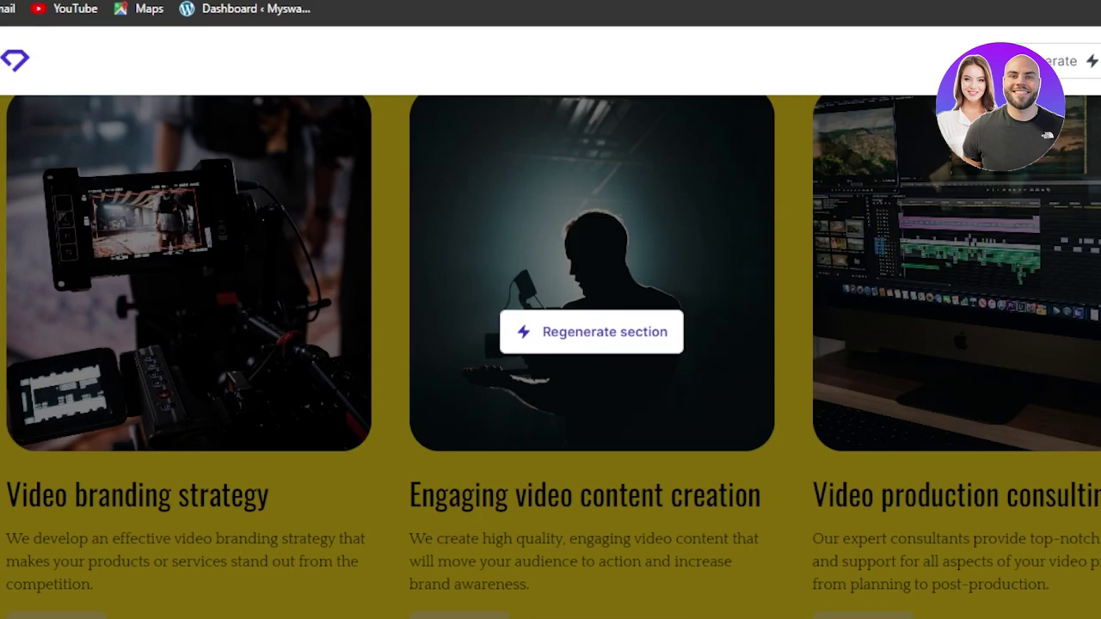
{"action": "scroll", "coordinate": [550, 357], "scroll_direction": "down", "scroll_amount": 3}
{"action": "scroll", "coordinate": [632, 327], "scroll_direction": "down", "scroll_amount": 7}
{"action": "scroll", "coordinate": [632, 327], "scroll_direction": "up", "scroll_amount": 4}
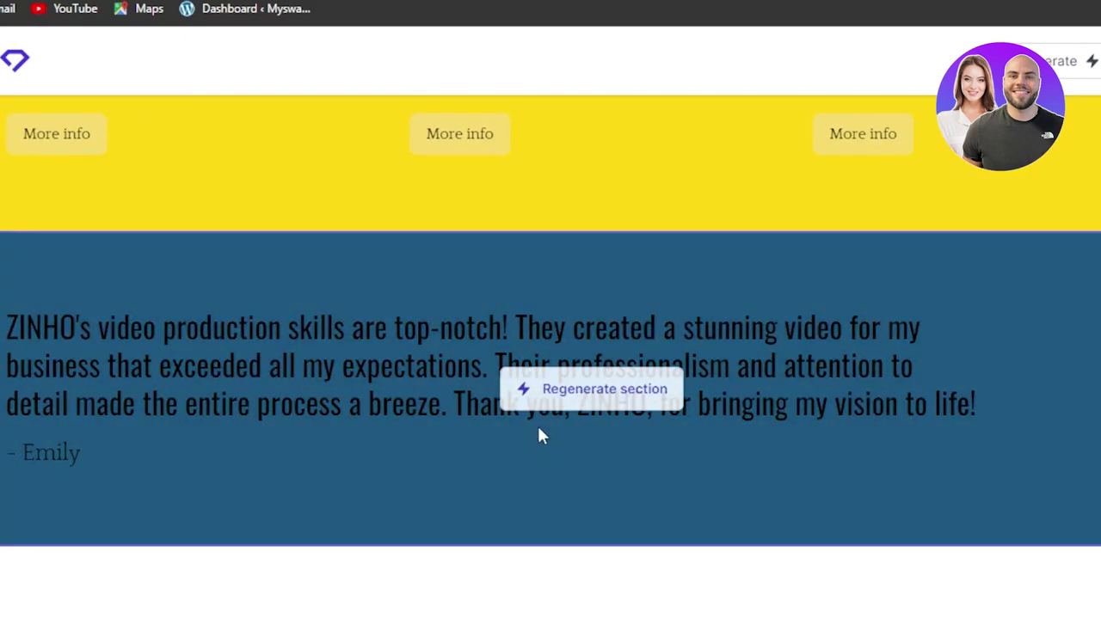
{"action": "left_click", "coordinate": [555, 387]}
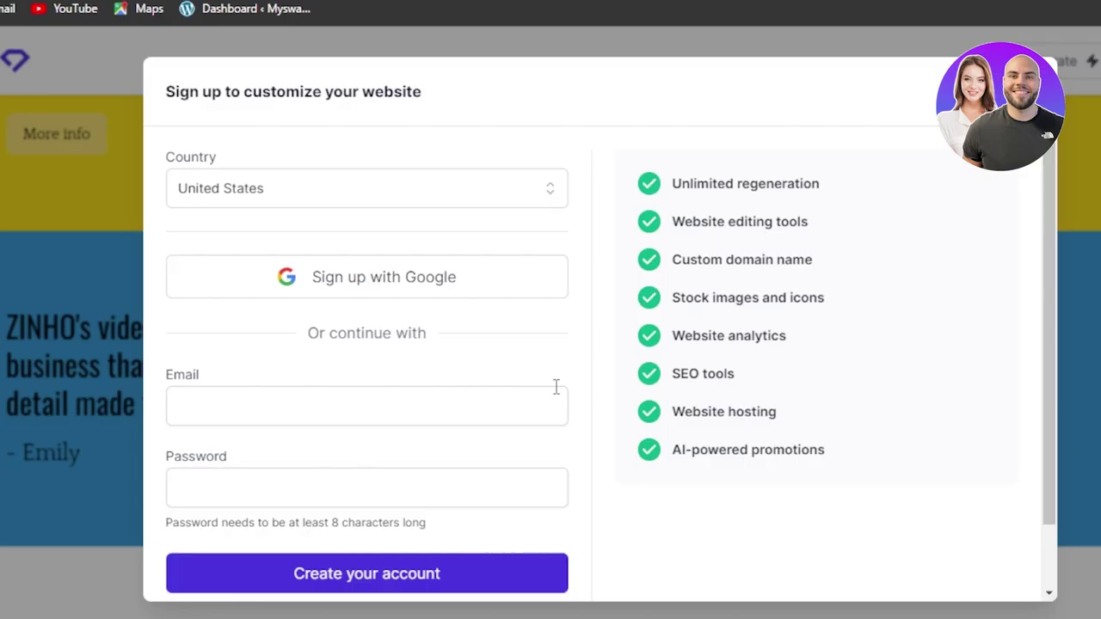
{"action": "key", "text": "Escape"}
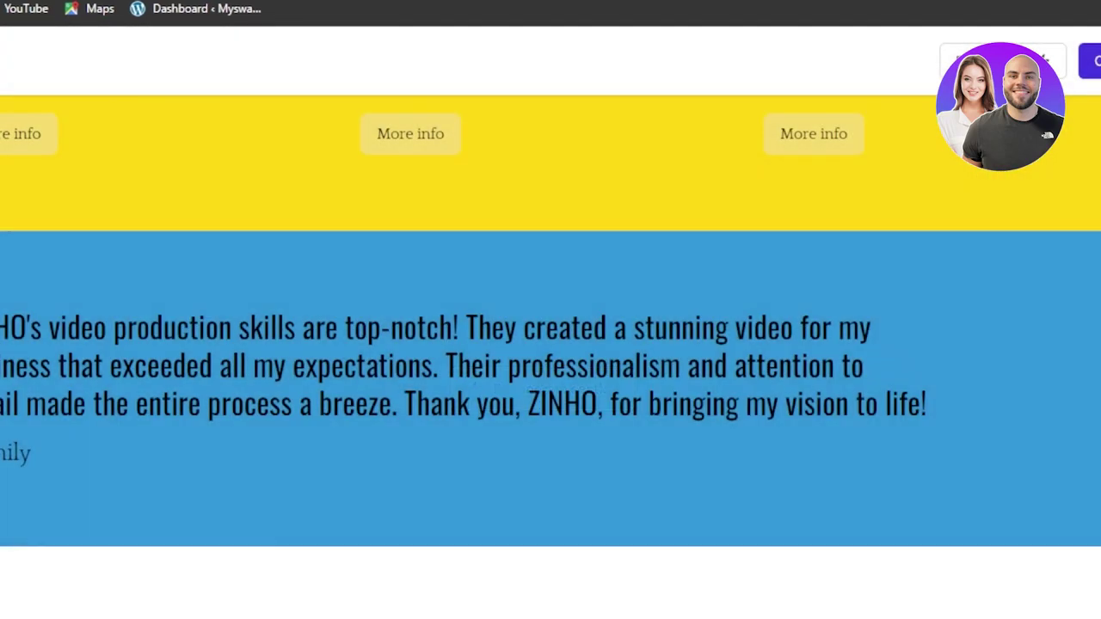
Start customizing the generated website and view the sign-up form with its list of included features
{"action": "scroll", "coordinate": [551, 388], "scroll_direction": "down", "scroll_amount": 6}
{"action": "scroll", "coordinate": [551, 357], "scroll_direction": "up", "scroll_amount": 15}
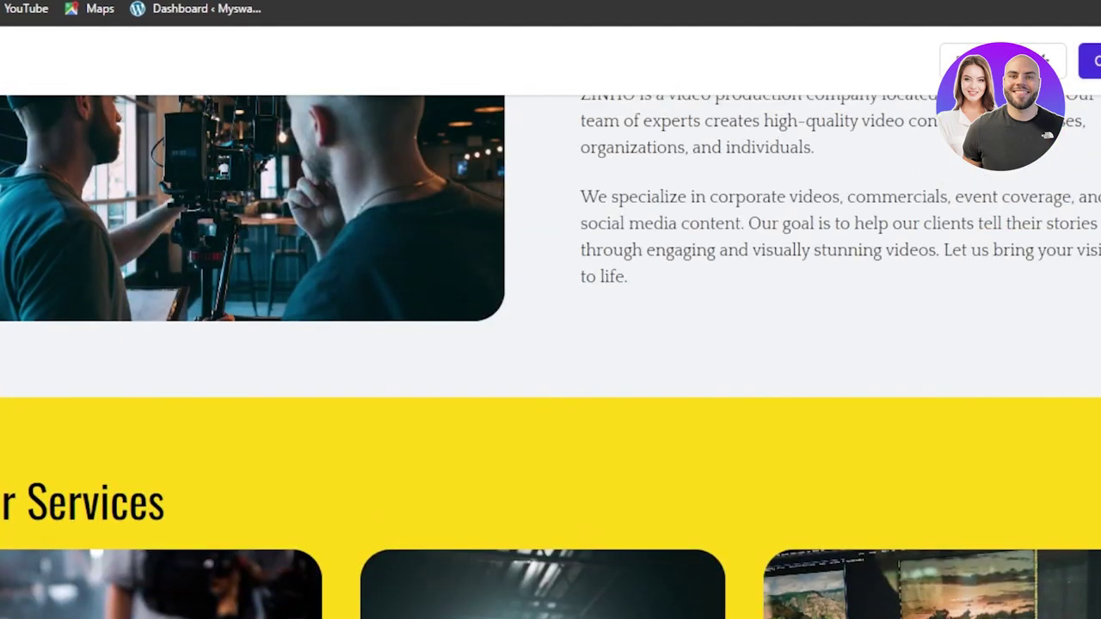
{"action": "scroll", "coordinate": [550, 357], "scroll_direction": "up", "scroll_amount": 1}
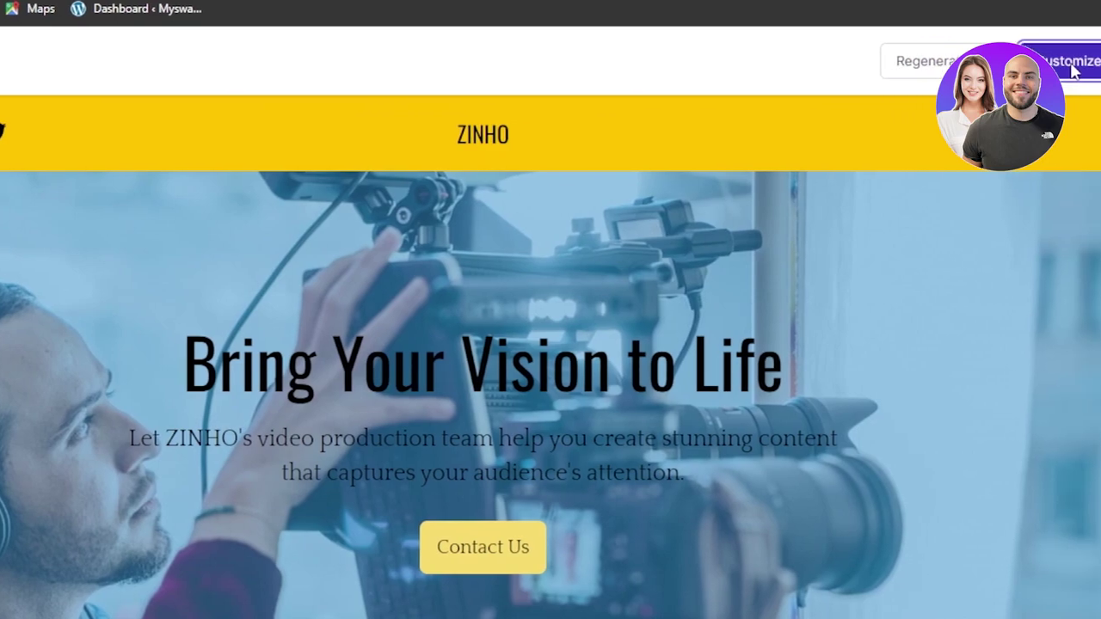
{"action": "left_click", "coordinate": [1091, 62]}
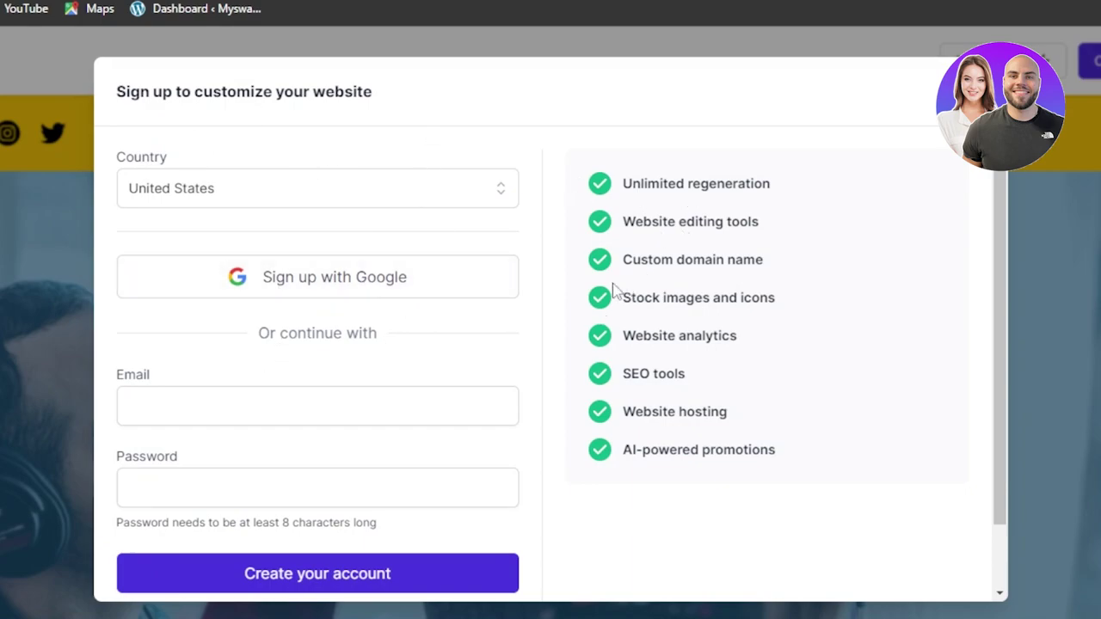
{"action": "scroll", "coordinate": [998, 290], "scroll_direction": "down", "scroll_amount": 2}
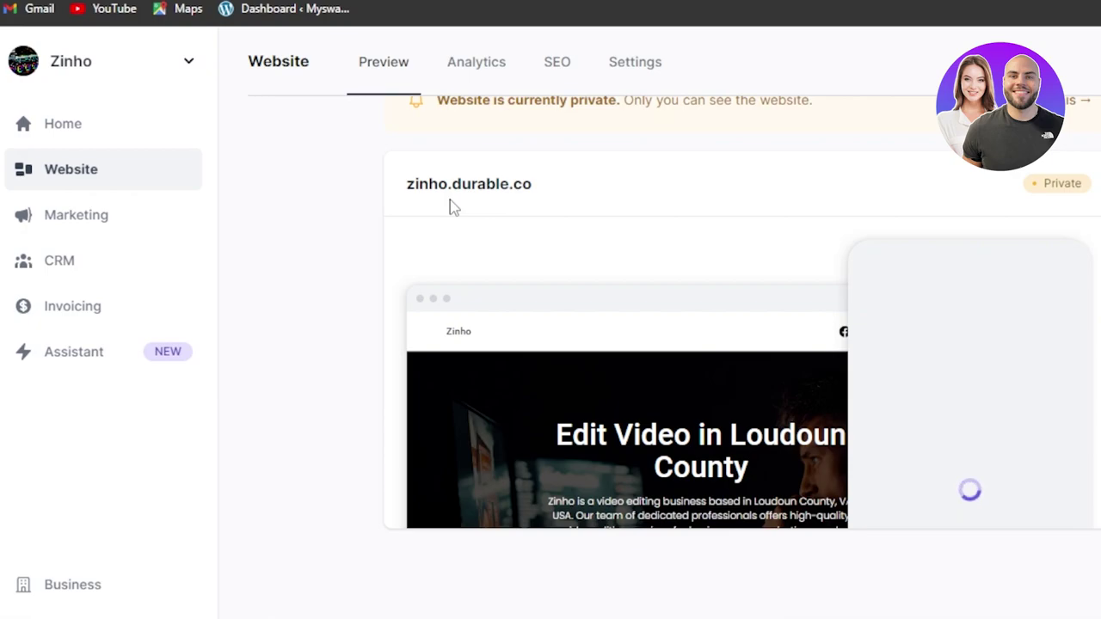
Look over the zinho.durable.co preview and open the website in the editor
{"action": "scroll", "coordinate": [740, 387], "scroll_direction": "up", "scroll_amount": 2}
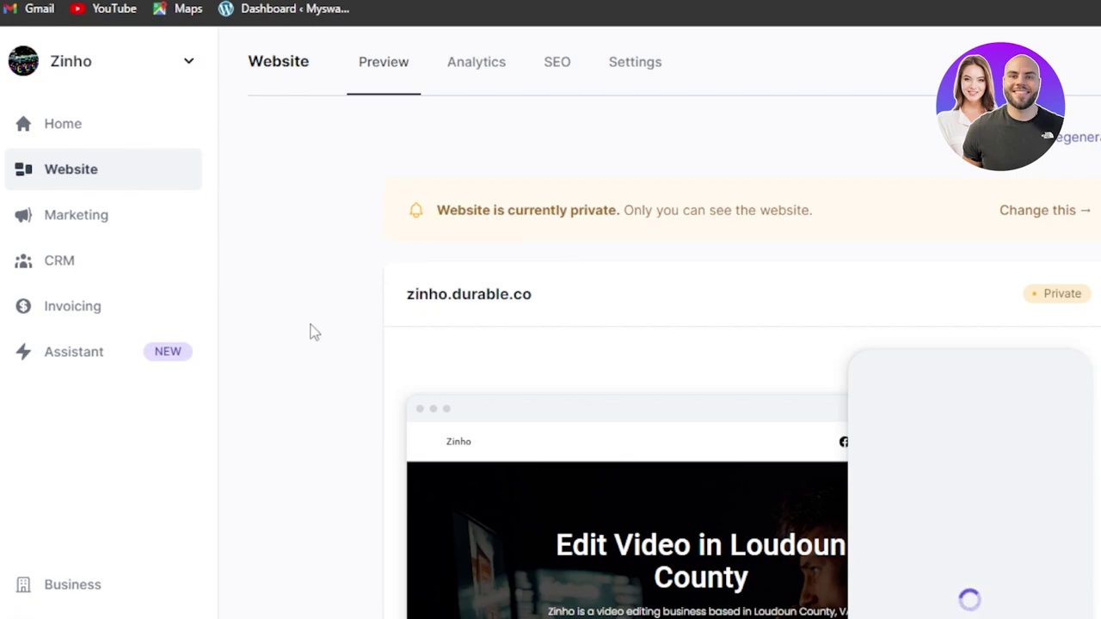
{"action": "scroll", "coordinate": [740, 430], "scroll_direction": "down", "scroll_amount": 2}
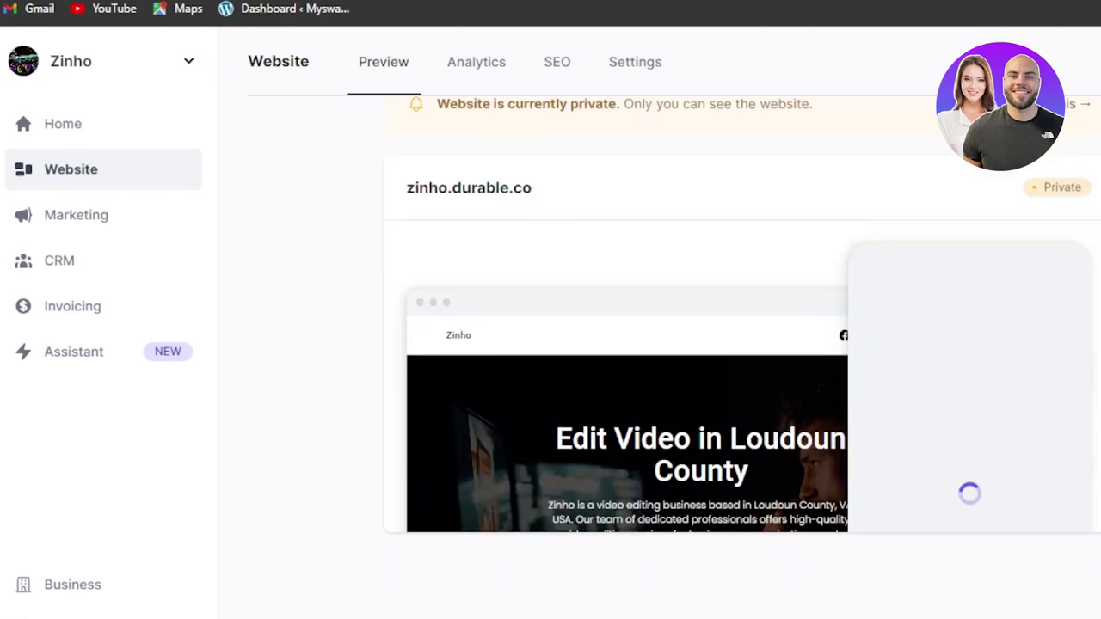
{"action": "scroll", "coordinate": [740, 430], "scroll_direction": "up", "scroll_amount": 2}
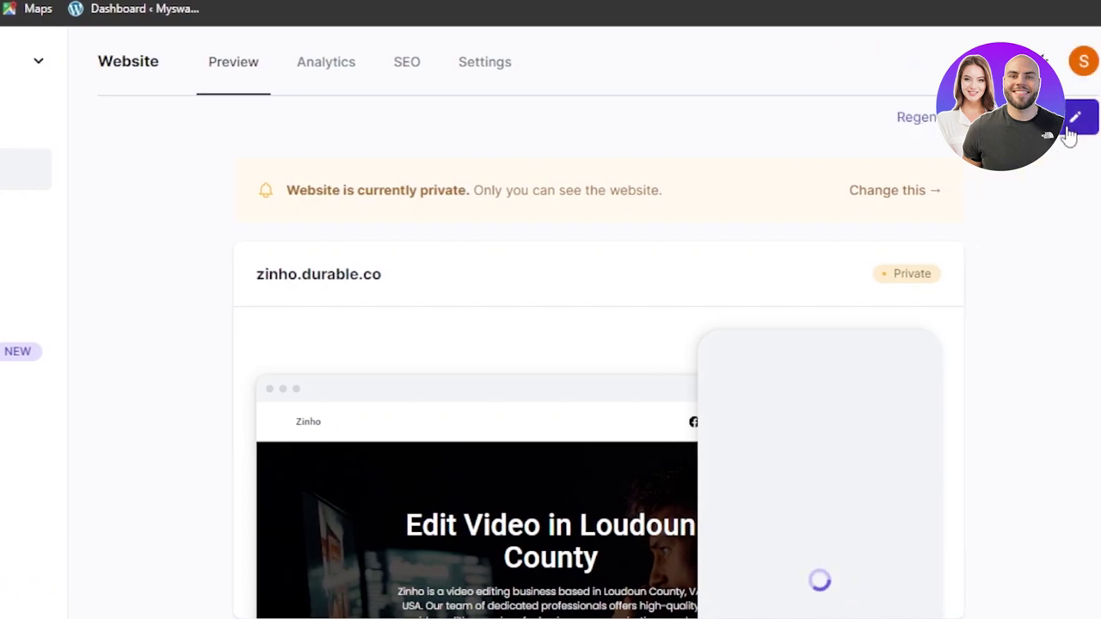
{"action": "left_click", "coordinate": [810, 273]}
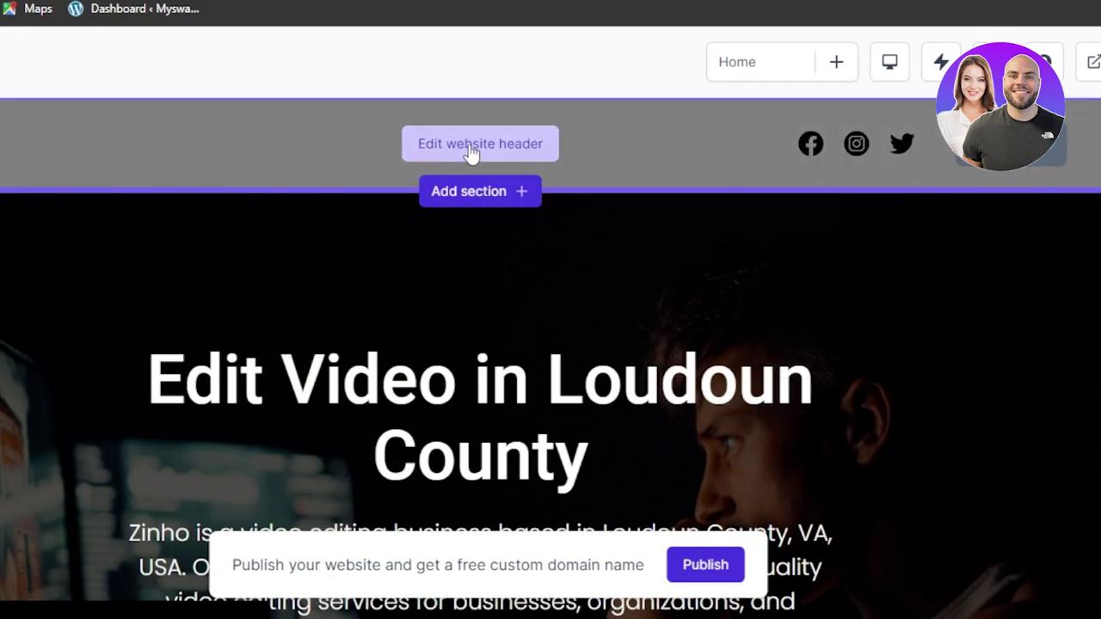
Open the website header's settings and turn off its social links
{"action": "left_click", "coordinate": [471, 146]}
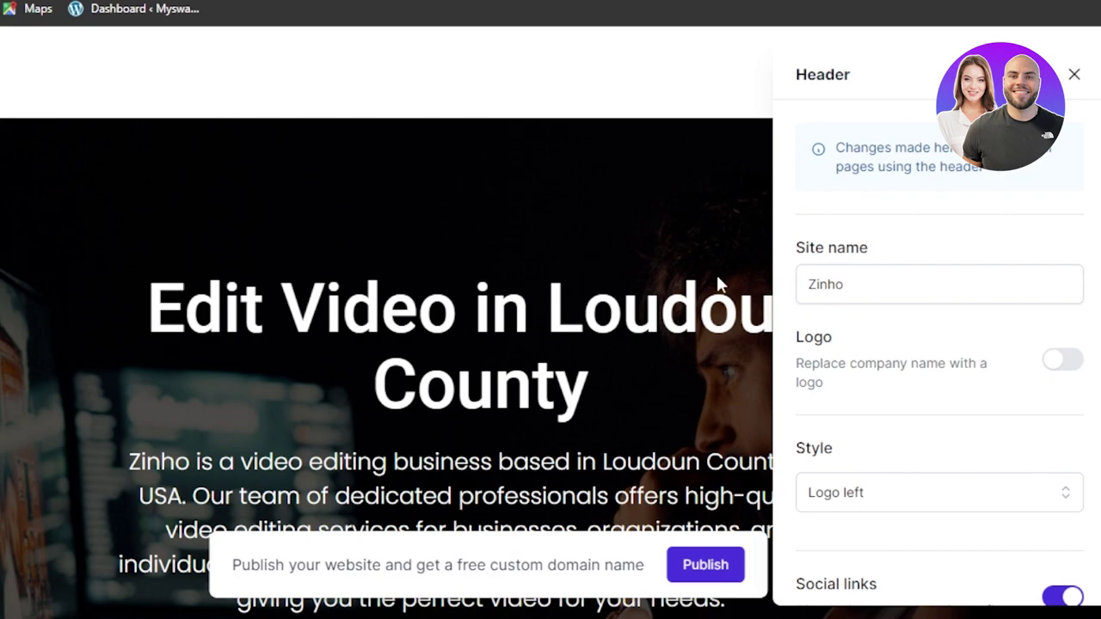
{"action": "scroll", "coordinate": [939, 344], "scroll_direction": "down", "scroll_amount": 5}
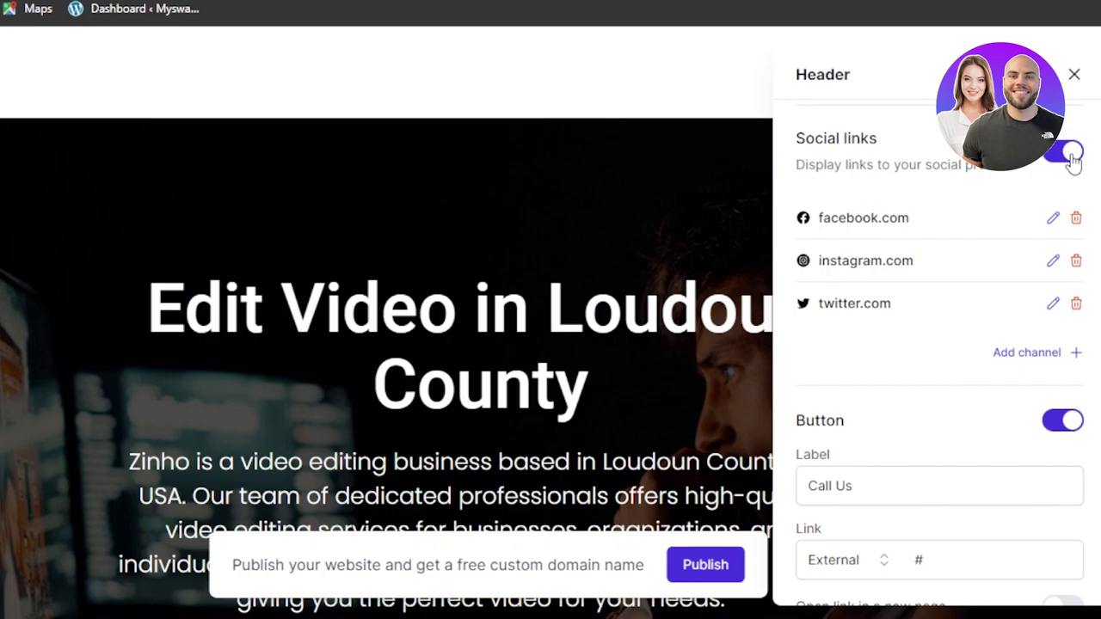
{"action": "left_click", "coordinate": [1067, 154]}
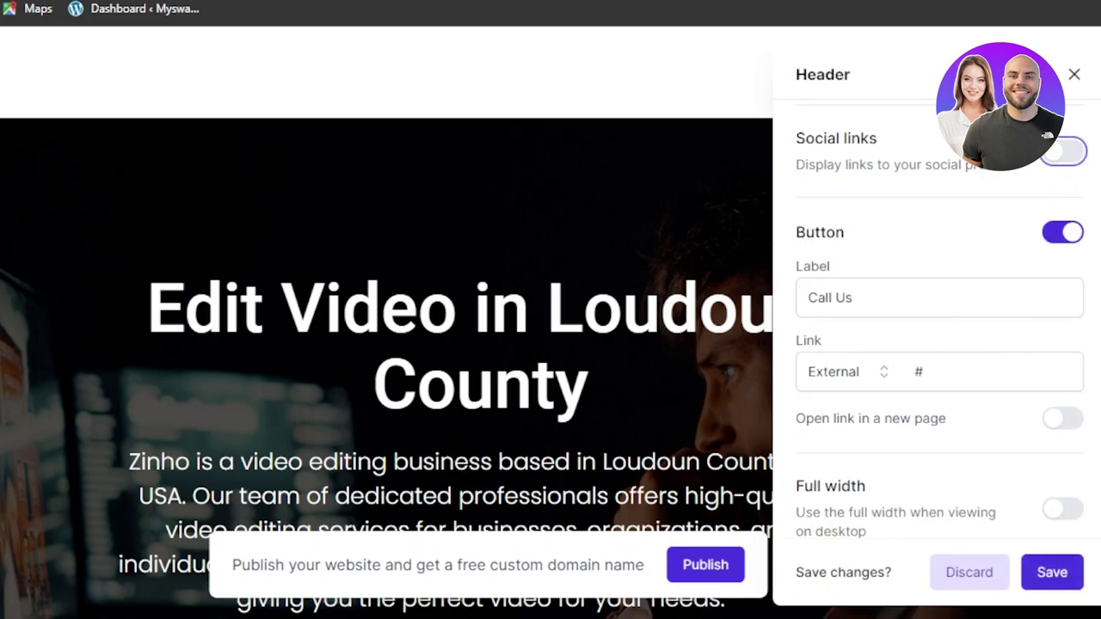
Set the header button's label to "Contact us"
{"action": "scroll", "coordinate": [942, 321], "scroll_direction": "down", "scroll_amount": 1}
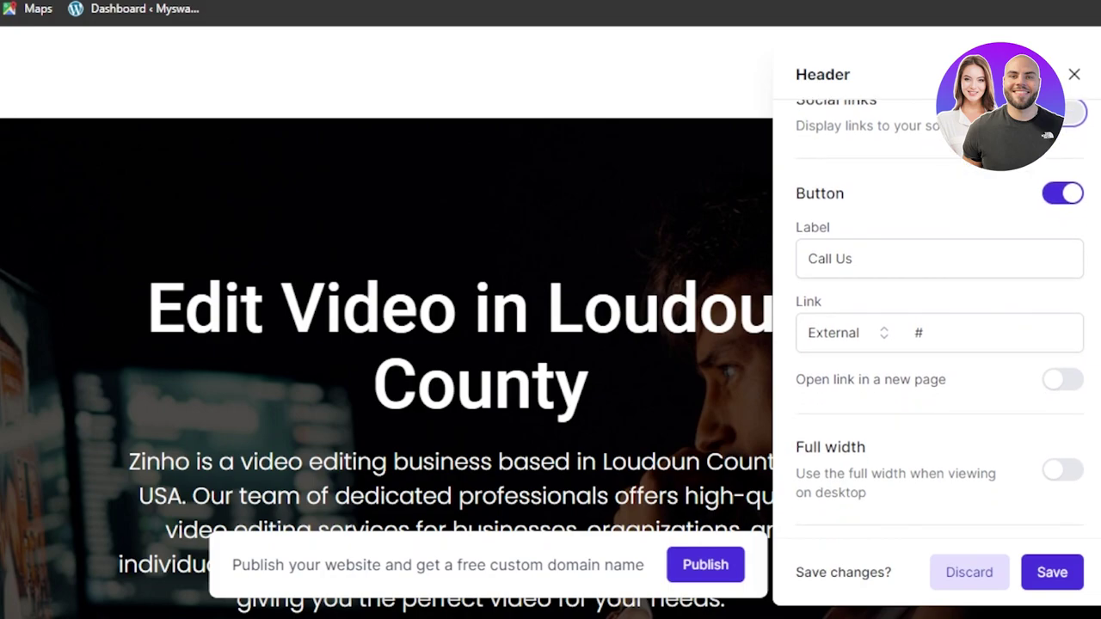
{"action": "scroll", "coordinate": [942, 312], "scroll_direction": "down", "scroll_amount": 1}
{"action": "left_click", "coordinate": [887, 235]}
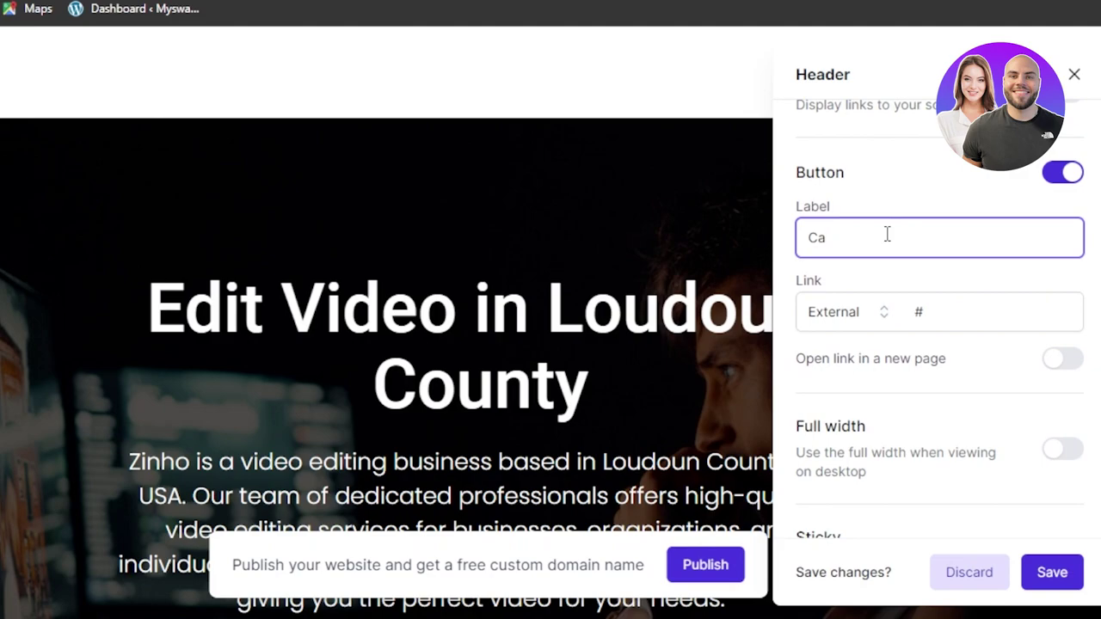
{"action": "type", "text": "Contact us"}
Turn on the Sticky option to keep the header at the top on scroll, and save the header changes
{"action": "scroll", "coordinate": [938, 326], "scroll_direction": "down", "scroll_amount": 5}
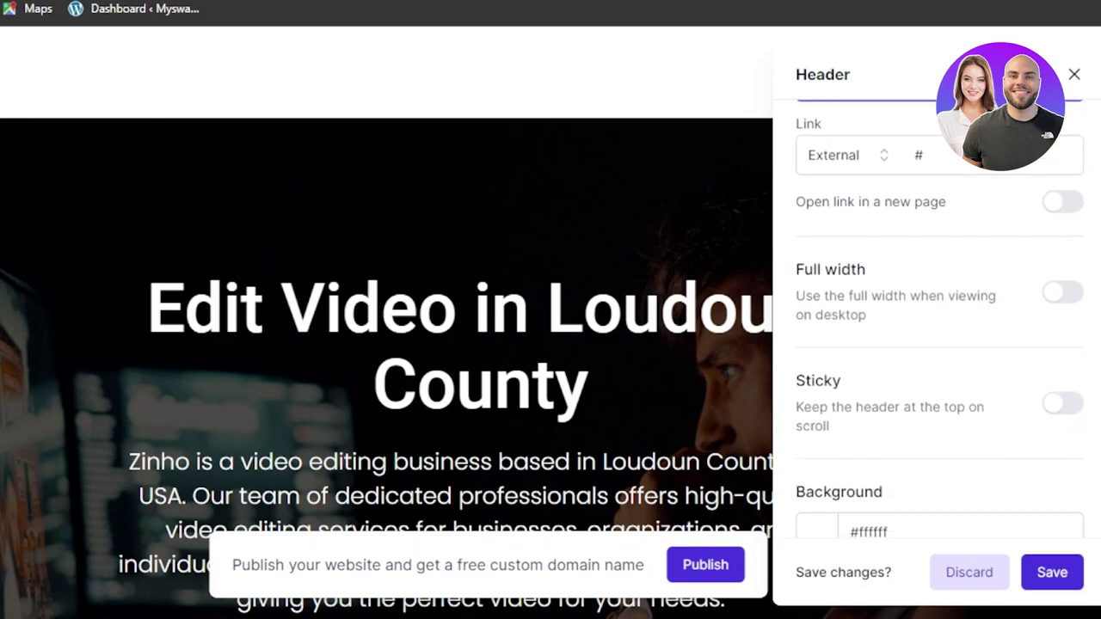
{"action": "scroll", "coordinate": [940, 326], "scroll_direction": "up", "scroll_amount": 2}
{"action": "scroll", "coordinate": [939, 327], "scroll_direction": "down", "scroll_amount": 1}
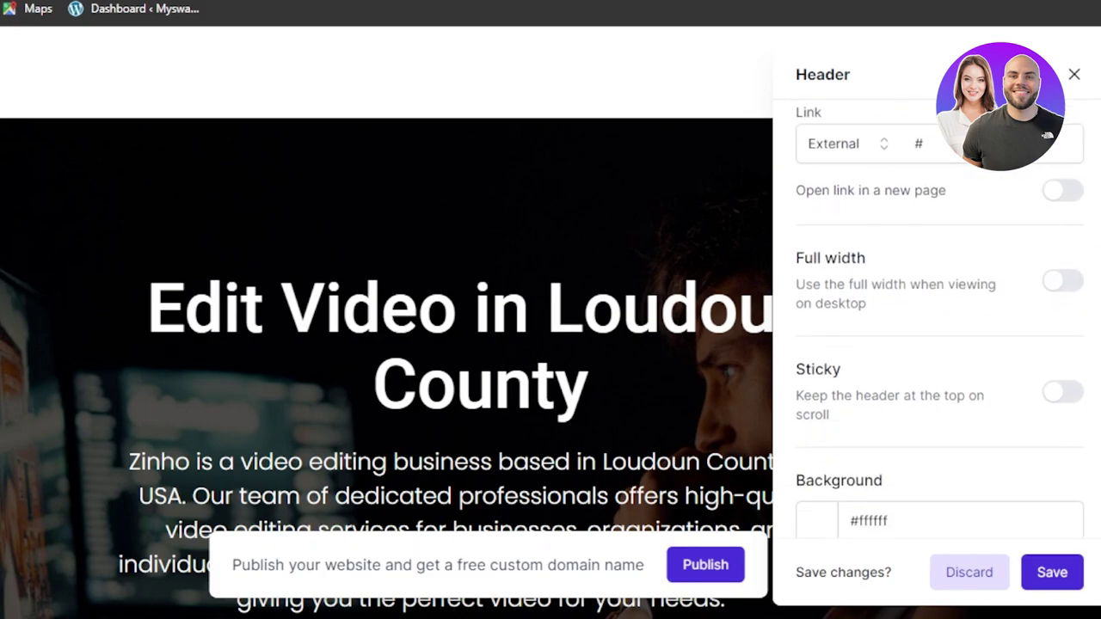
{"action": "scroll", "coordinate": [940, 327], "scroll_direction": "up", "scroll_amount": 3}
{"action": "scroll", "coordinate": [939, 327], "scroll_direction": "down", "scroll_amount": 2}
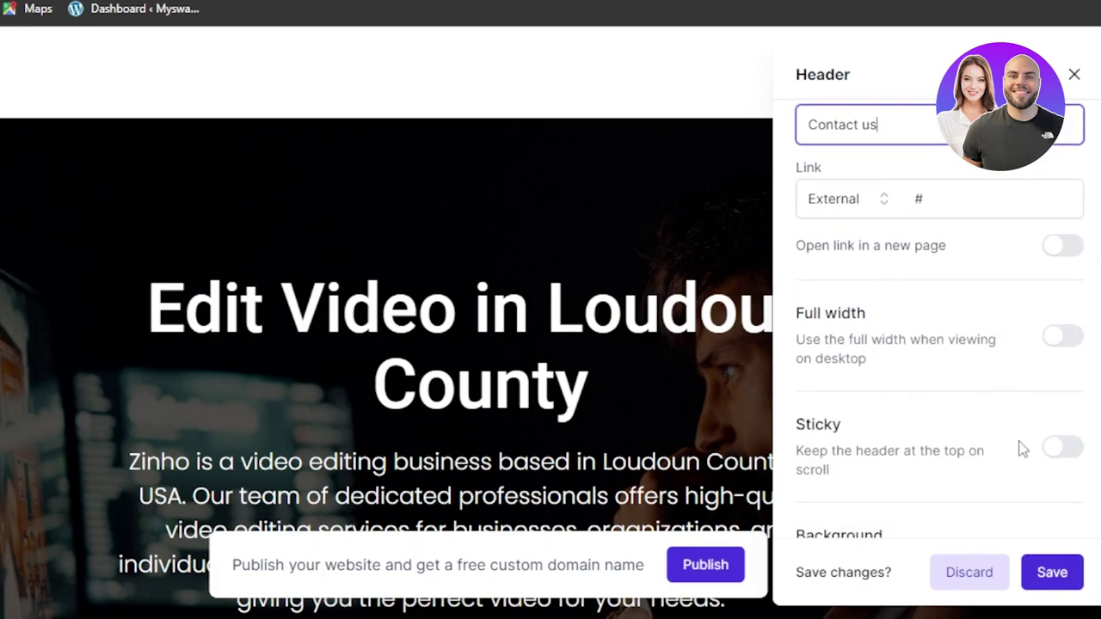
{"action": "left_click", "coordinate": [1058, 449]}
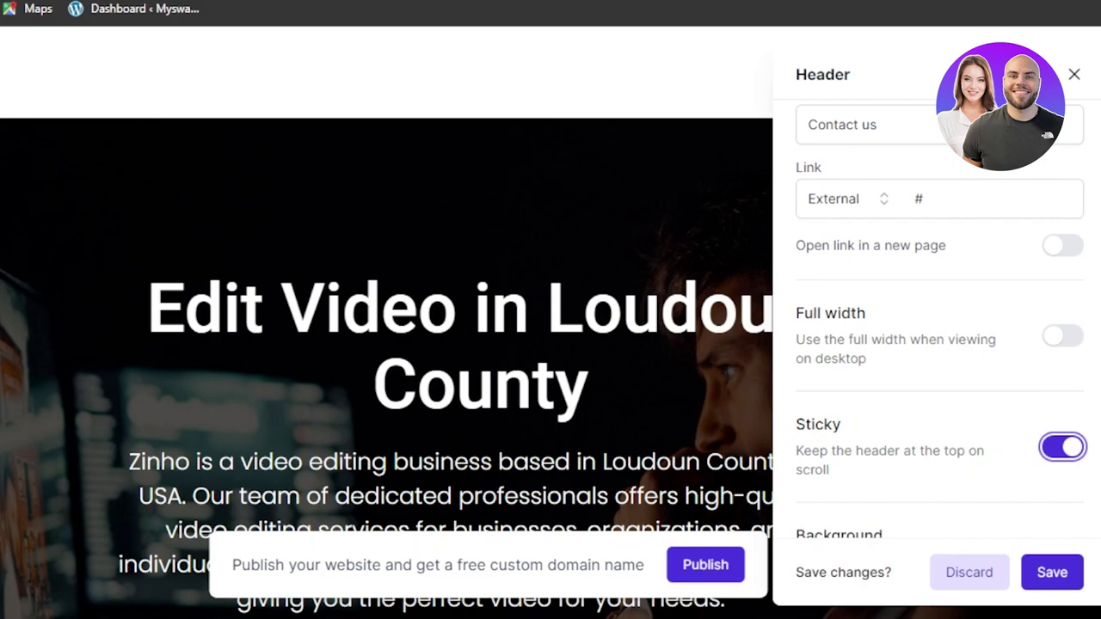
{"action": "scroll", "coordinate": [1080, 430], "scroll_direction": "down", "scroll_amount": 2}
{"action": "left_click", "coordinate": [1053, 573]}
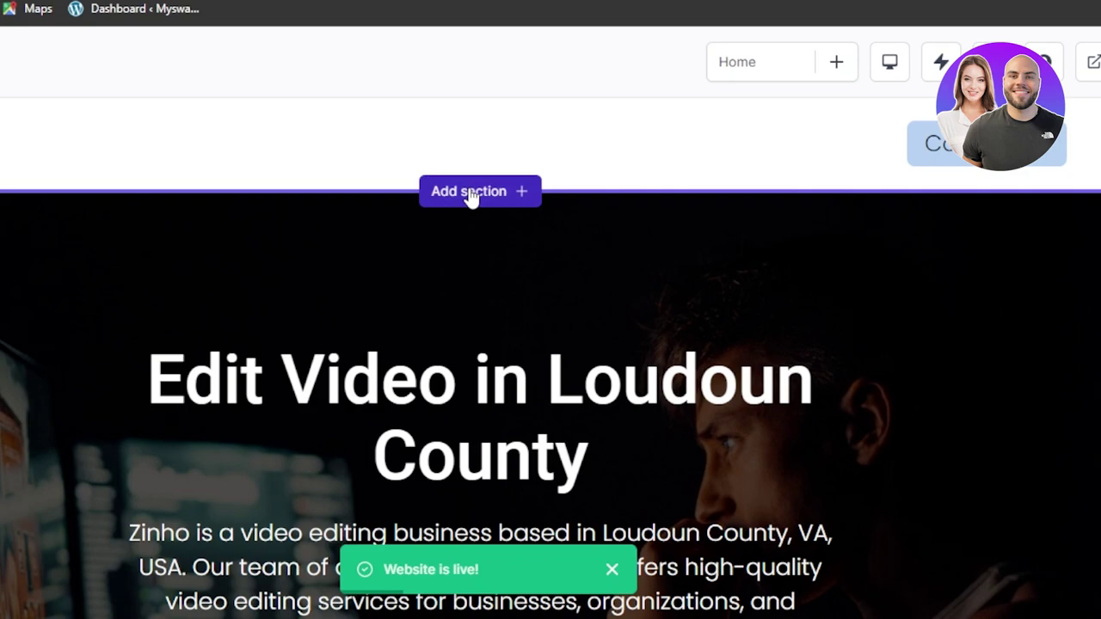
View the section blocks that can be added below the header, and close the list without adding one
{"action": "left_click", "coordinate": [471, 193]}
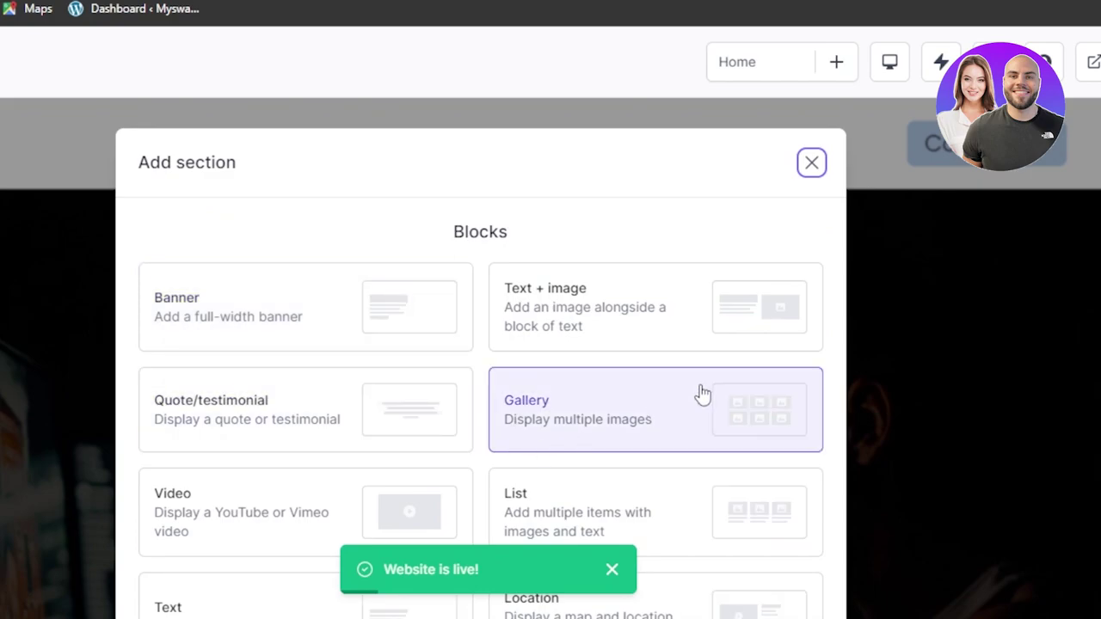
{"action": "left_click", "coordinate": [623, 587]}
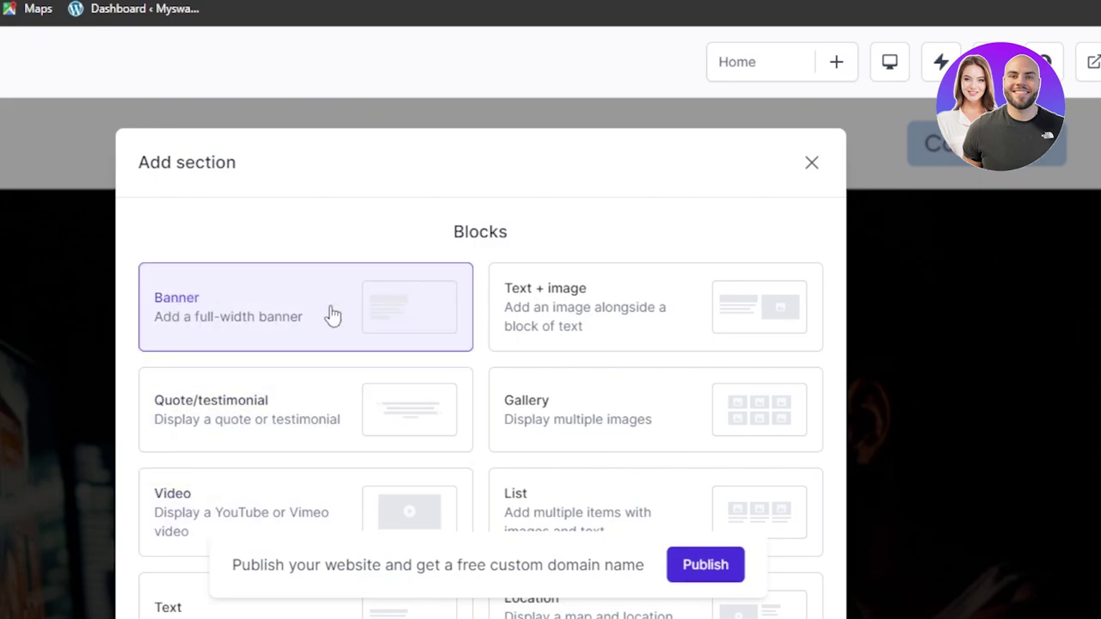
{"action": "left_click", "coordinate": [812, 165]}
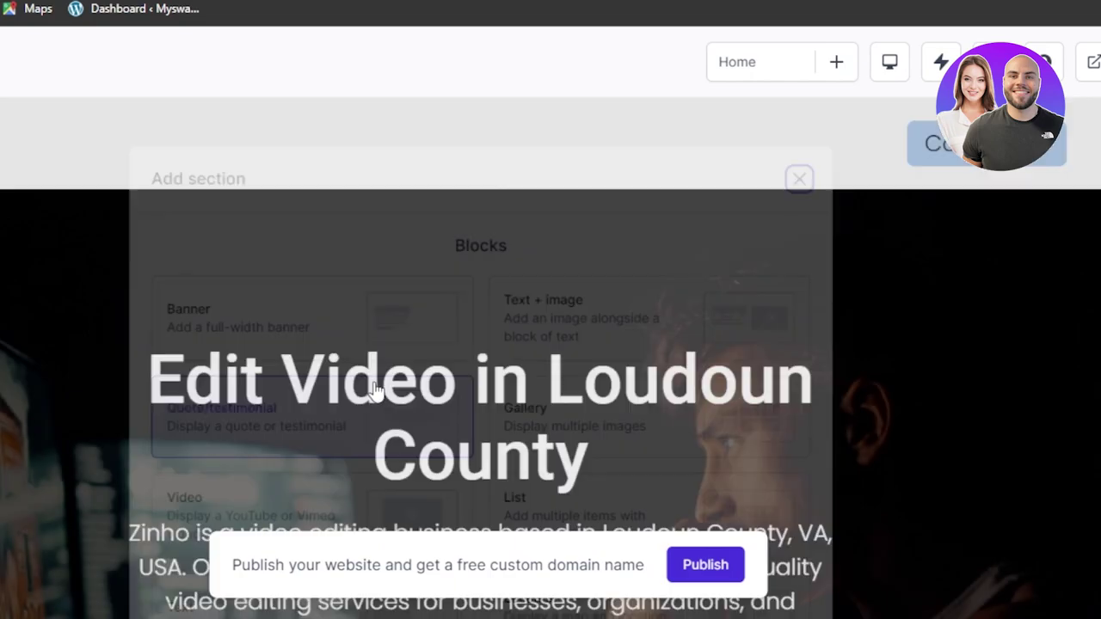
Open the hero banner's settings for editing and read through its subtext
{"action": "scroll", "coordinate": [919, 293], "scroll_direction": "down", "scroll_amount": 3}
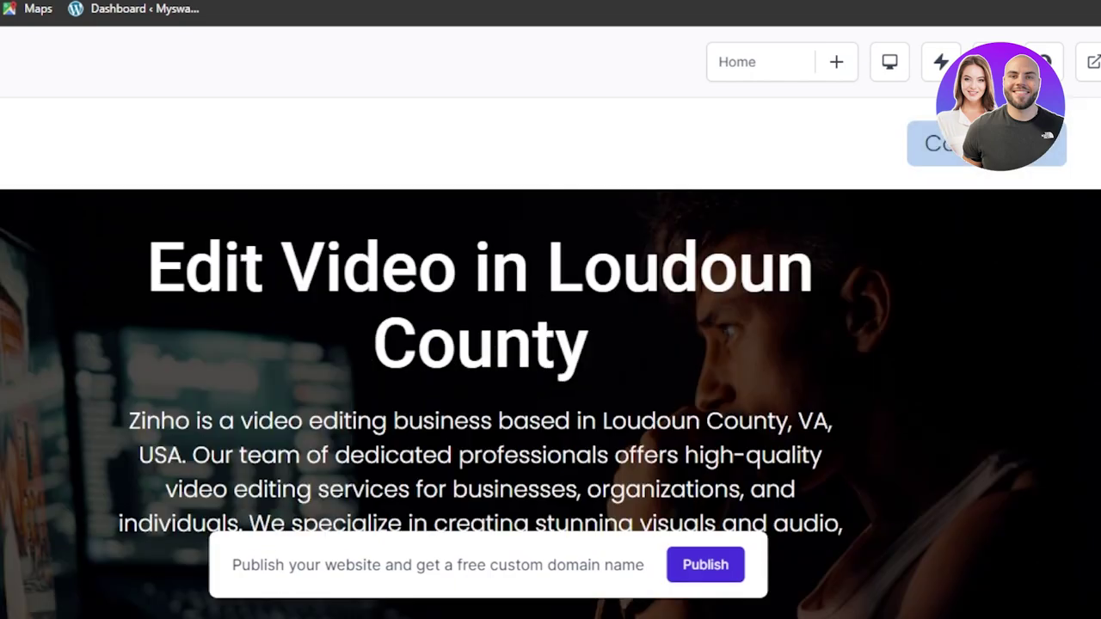
{"action": "scroll", "coordinate": [919, 292], "scroll_direction": "up", "scroll_amount": 1}
{"action": "mouse_move", "coordinate": [357, 554]}
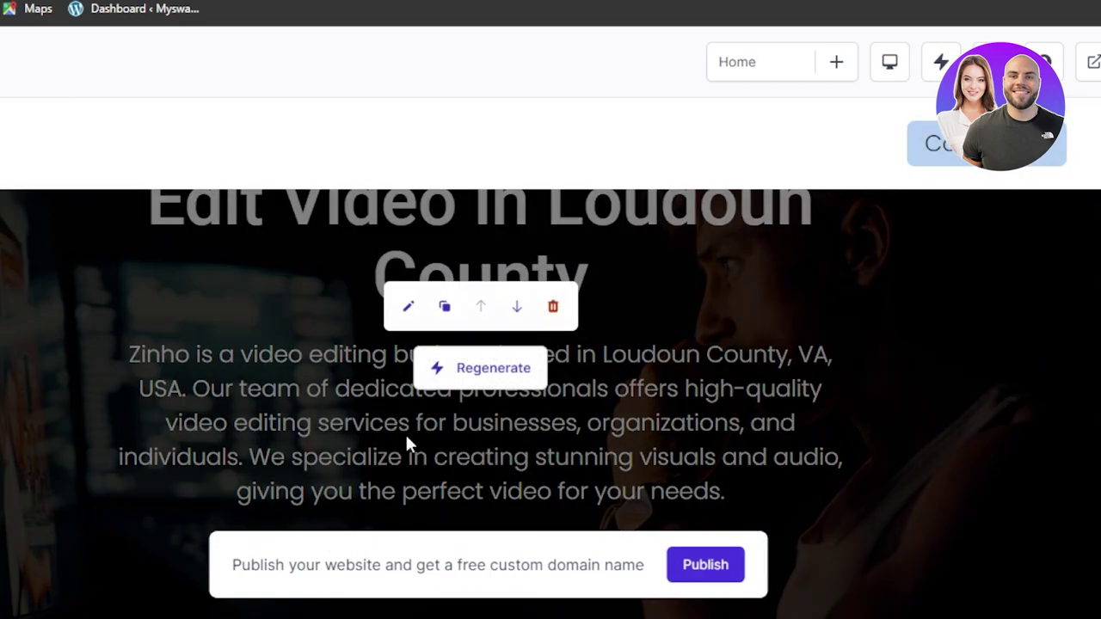
{"action": "left_click", "coordinate": [410, 308]}
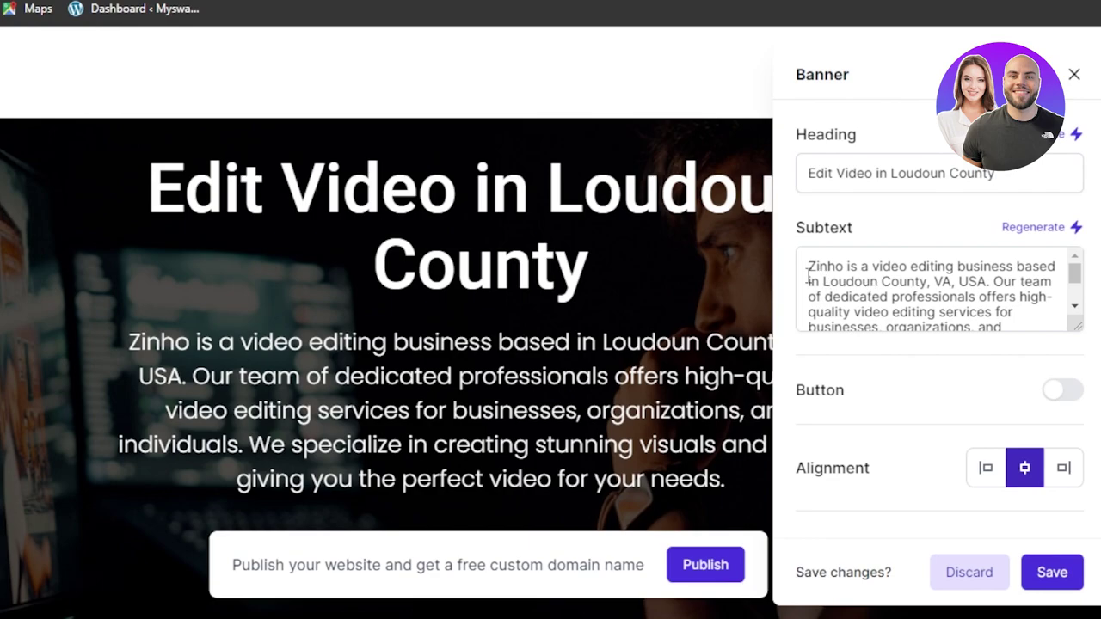
{"action": "left_click_drag", "start_coordinate": [800, 271], "coordinate": [1042, 320]}
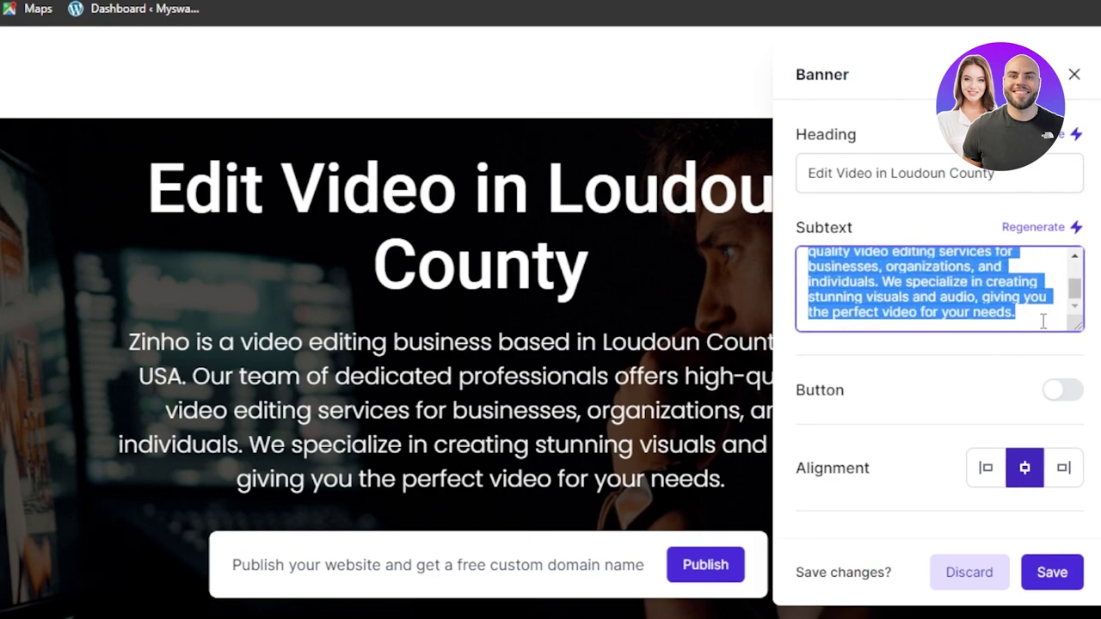
{"action": "left_click", "coordinate": [1050, 321]}
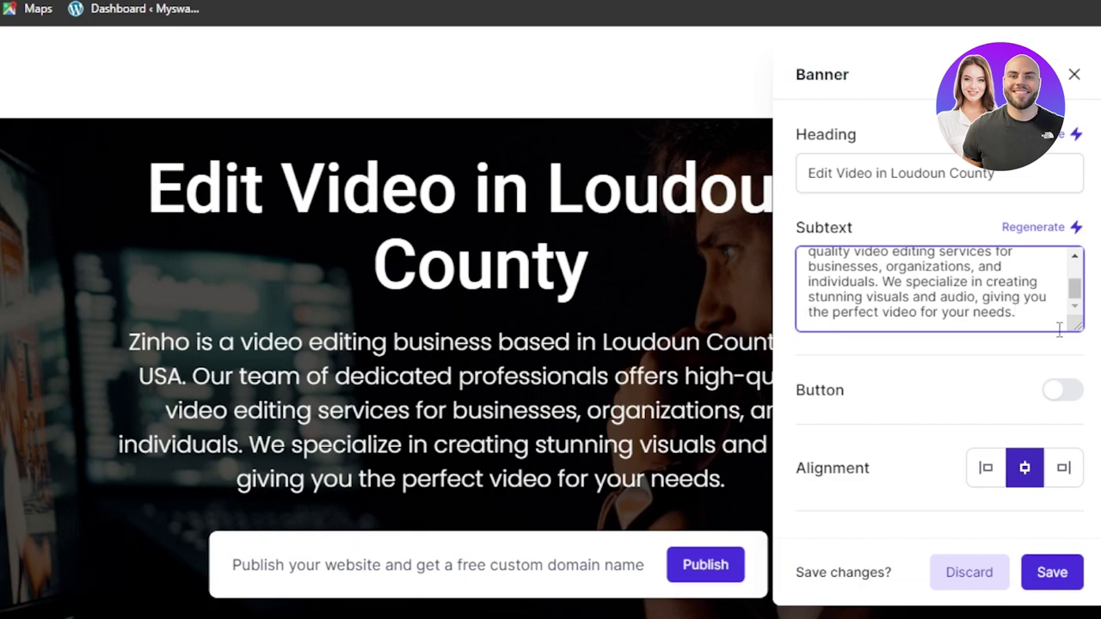
{"action": "scroll", "coordinate": [1067, 293], "scroll_direction": "up", "scroll_amount": 3}
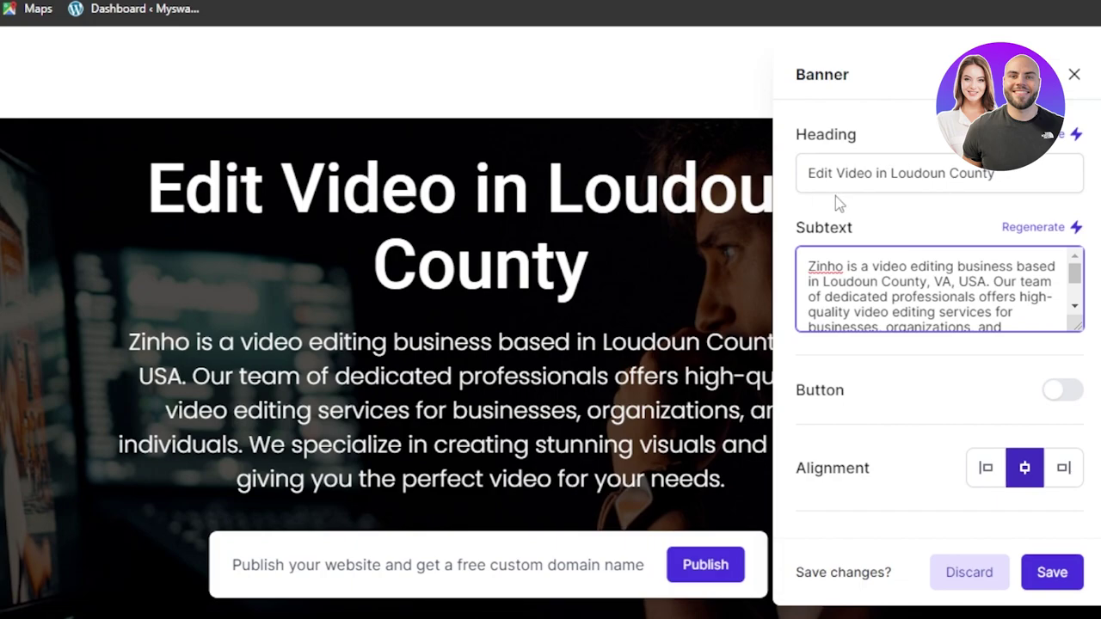
Replace the banner's heading with "ZINHO" and apply the banner changes
{"action": "left_click", "coordinate": [1006, 177]}
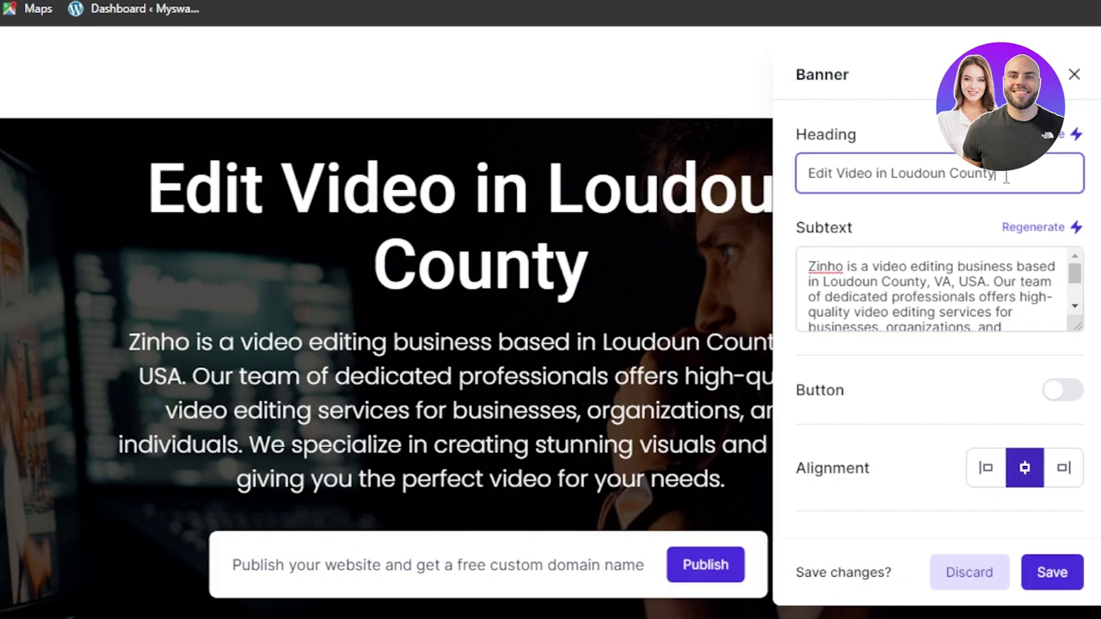
{"action": "key", "text": "BackSpace"}
{"action": "key", "text": "BackSpace"}
{"action": "key", "text": "BackSpace"}
{"action": "key", "text": "BackSpace"}
{"action": "key", "text": "BackSpace"}
{"action": "key", "text": "BackSpace"}
{"action": "key", "text": "BackSpace"}
{"action": "key", "text": "BackSpace"}
{"action": "key", "text": "BackSpace"}
{"action": "key", "text": "BackSpace"}
{"action": "key", "text": "BackSpace"}
{"action": "key", "text": "BackSpace"}
{"action": "key", "text": "BackSpace"}
{"action": "key", "text": "BackSpace"}
{"action": "key", "text": "BackSpace"}
{"action": "key", "text": "BackSpace"}
{"action": "key", "text": "BackSpace"}
{"action": "key", "text": "BackSpace"}
{"action": "key", "text": "BackSpace"}
{"action": "key", "text": "BackSpace"}
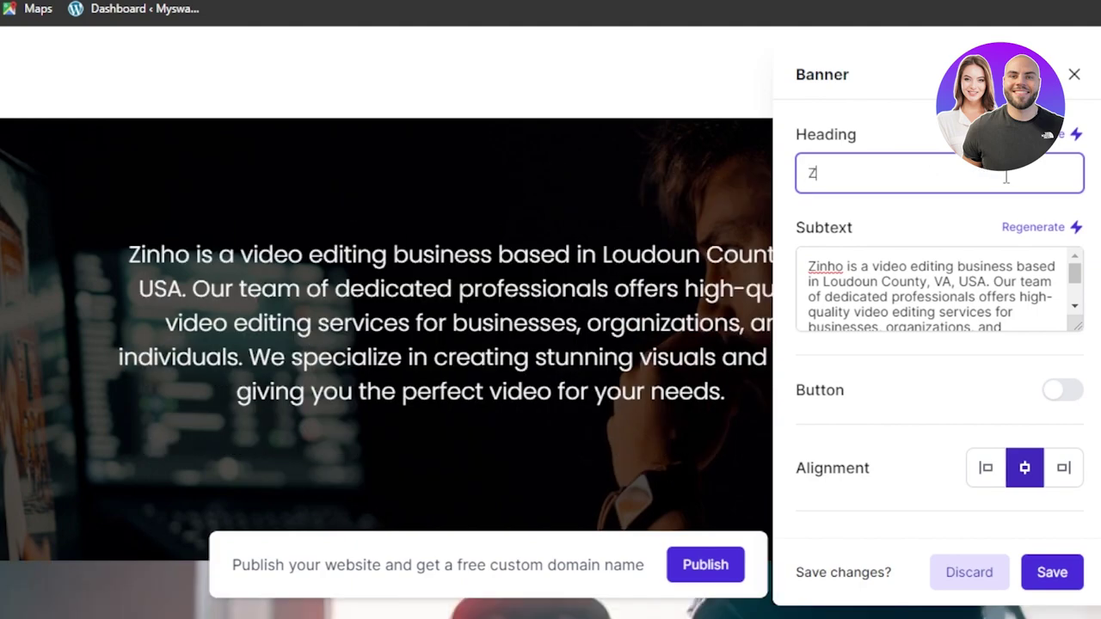
{"action": "type", "text": "ZINHO"}
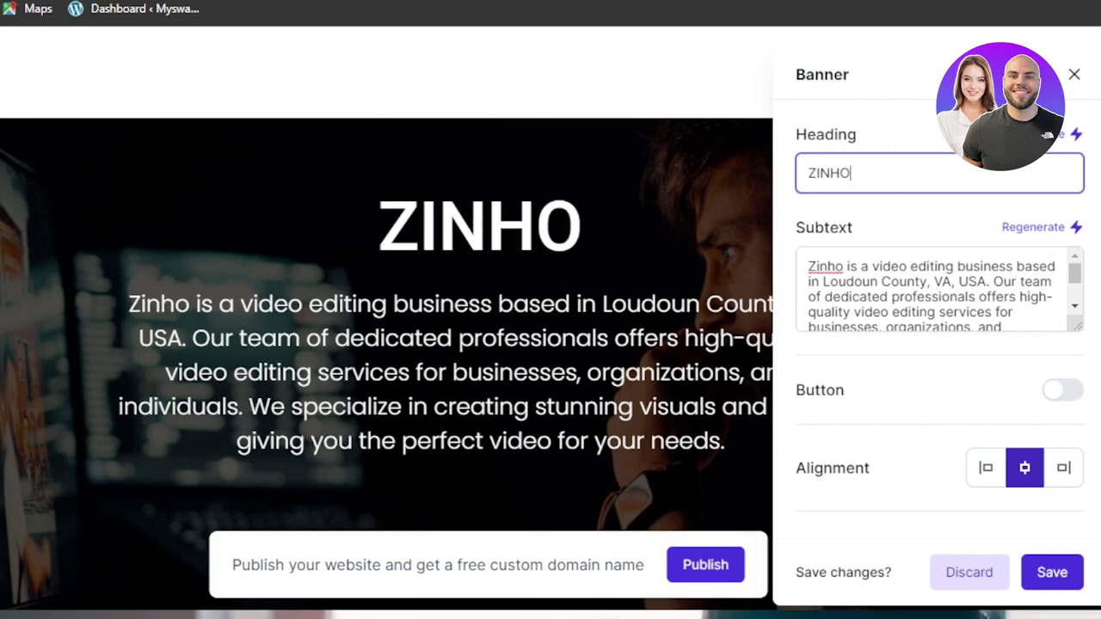
{"action": "scroll", "coordinate": [938, 344], "scroll_direction": "down", "scroll_amount": 3}
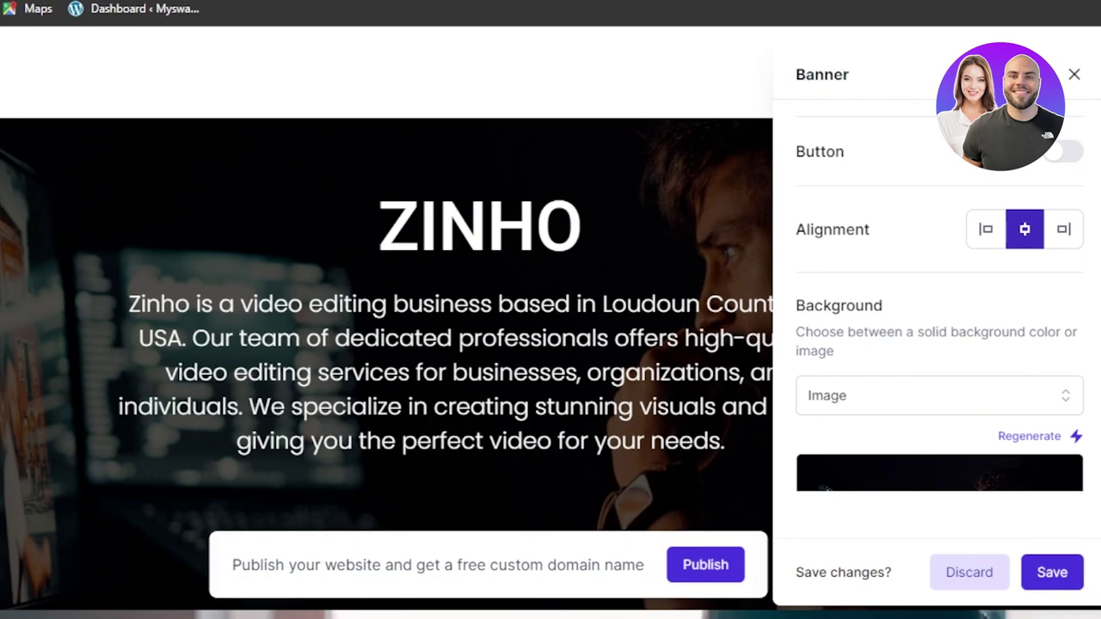
{"action": "left_click", "coordinate": [1073, 76]}
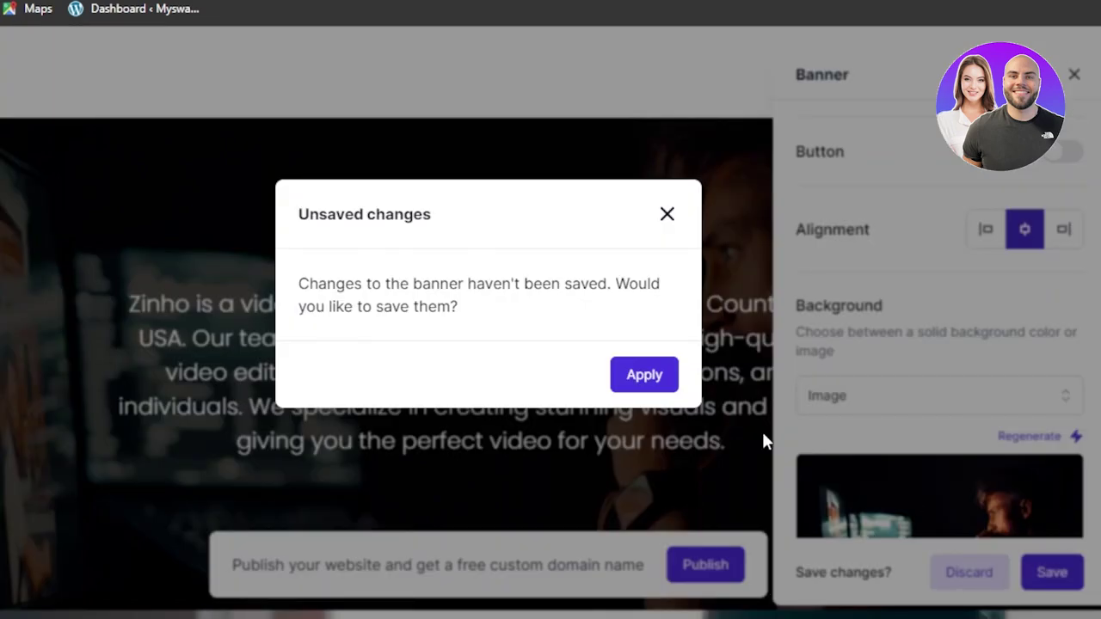
{"action": "left_click", "coordinate": [637, 379]}
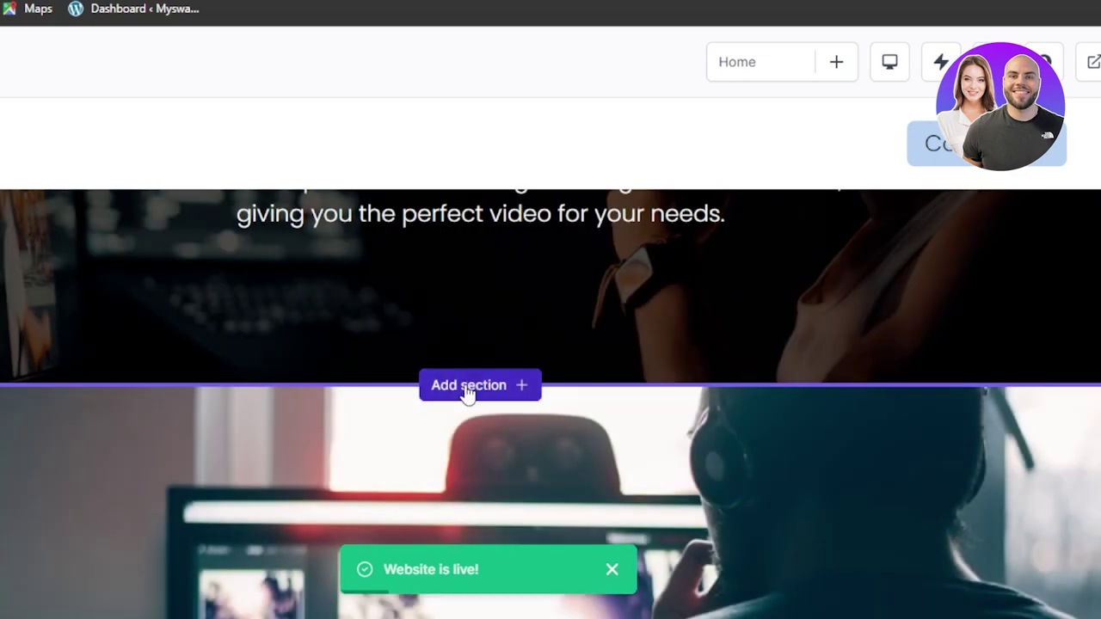
Add a Text block between the hero banner and the image section, and check its generated welcome text
{"action": "left_click", "coordinate": [467, 392]}
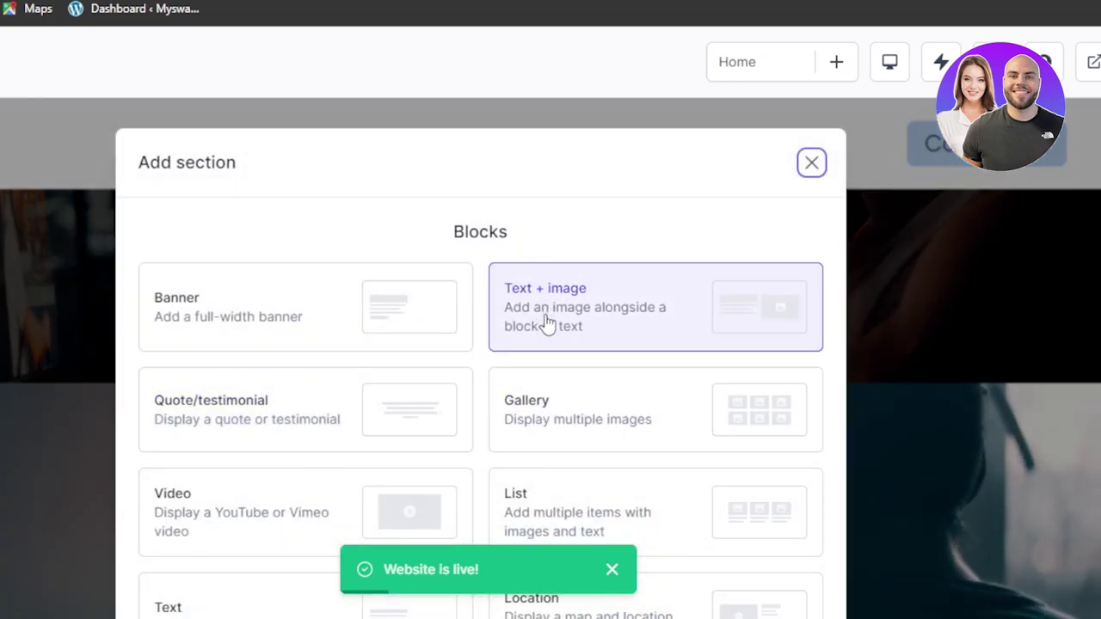
{"action": "left_click", "coordinate": [258, 611]}
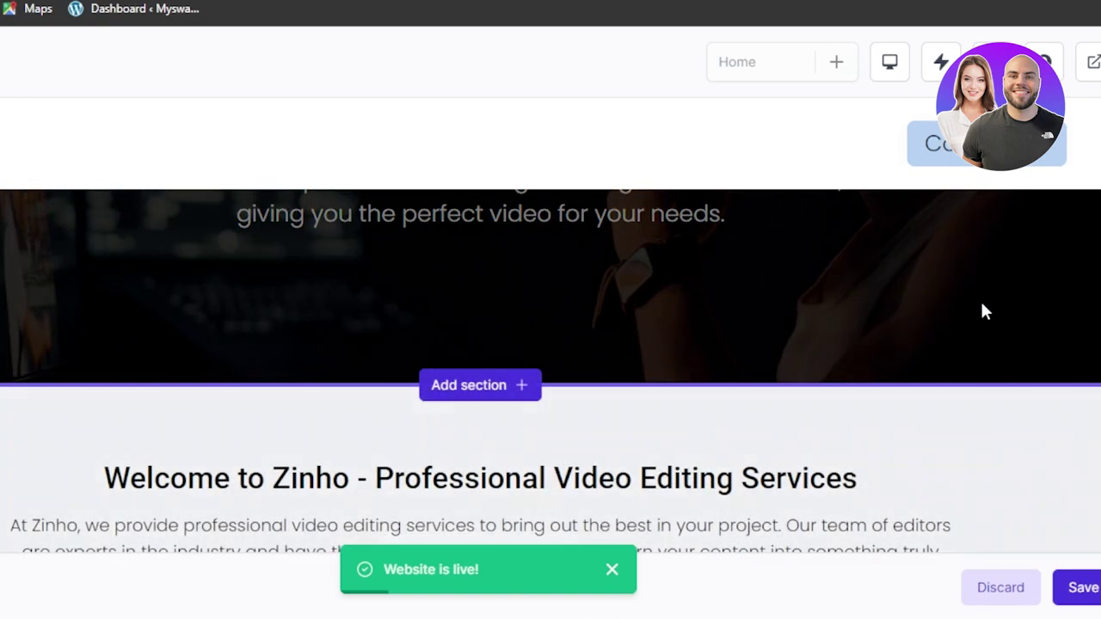
{"action": "scroll", "coordinate": [1086, 256], "scroll_direction": "down", "scroll_amount": 3}
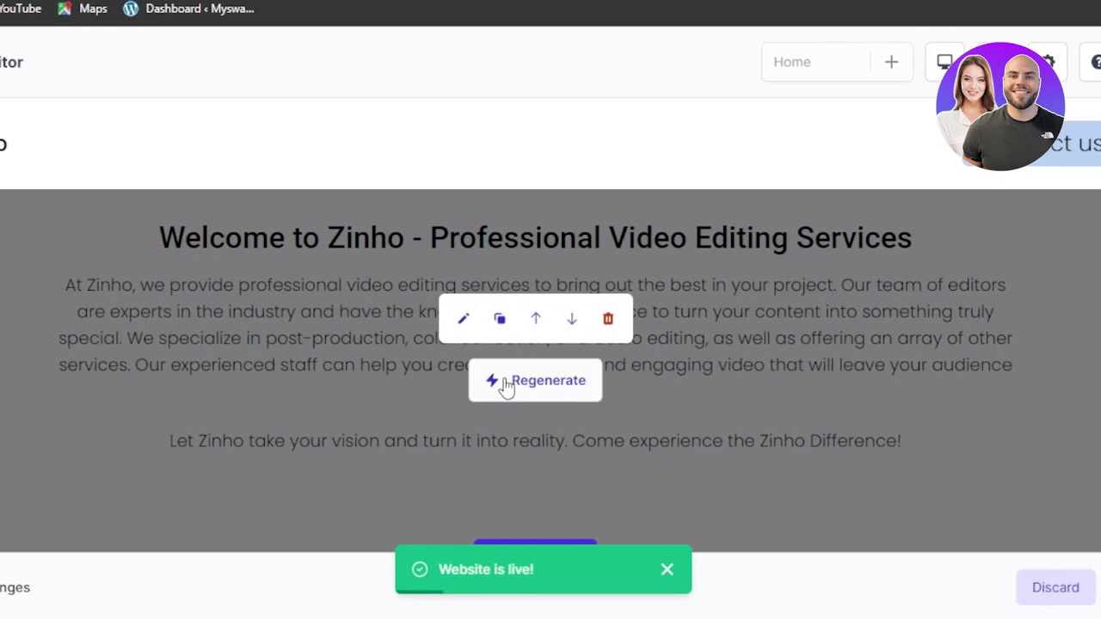
{"action": "scroll", "coordinate": [962, 276], "scroll_direction": "down", "scroll_amount": 4}
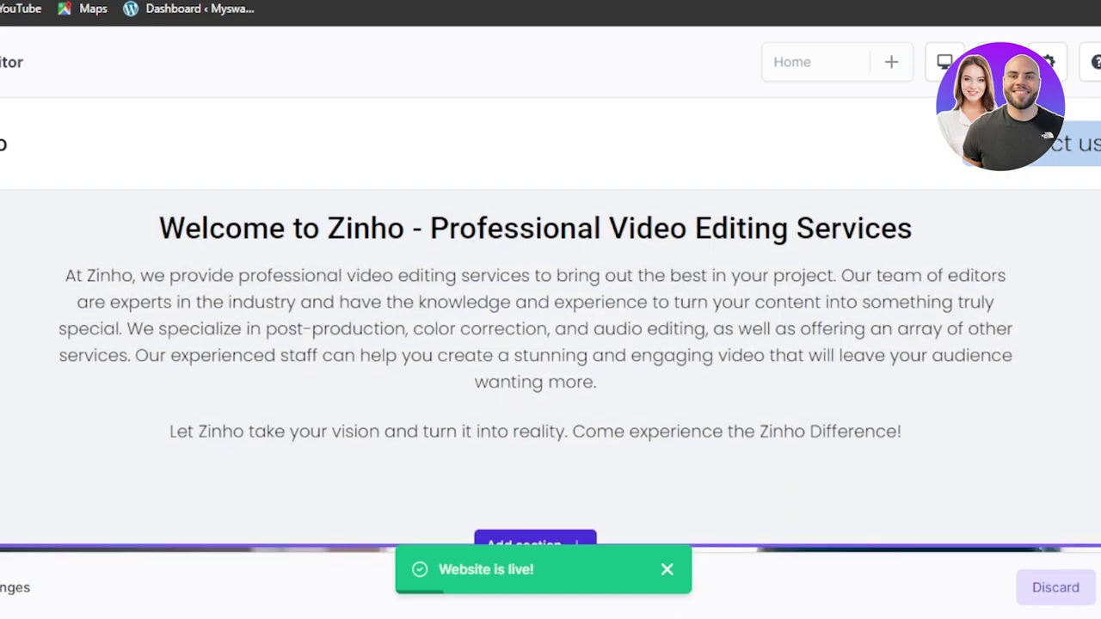
Examine the page sections below the new text block, from the customer testimonial to the Our services cards
{"action": "scroll", "coordinate": [550, 370], "scroll_direction": "down", "scroll_amount": 4}
{"action": "scroll", "coordinate": [551, 370], "scroll_direction": "down", "scroll_amount": 3}
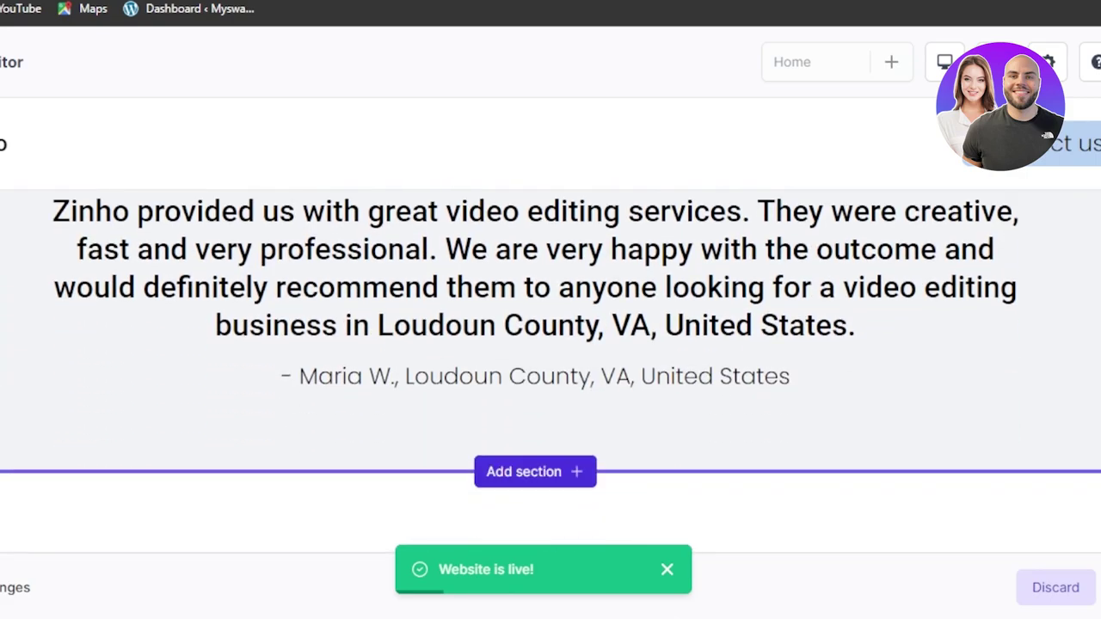
{"action": "scroll", "coordinate": [551, 370], "scroll_direction": "up", "scroll_amount": 1}
{"action": "scroll", "coordinate": [550, 370], "scroll_direction": "down", "scroll_amount": 3}
{"action": "scroll", "coordinate": [550, 344], "scroll_direction": "down", "scroll_amount": 6}
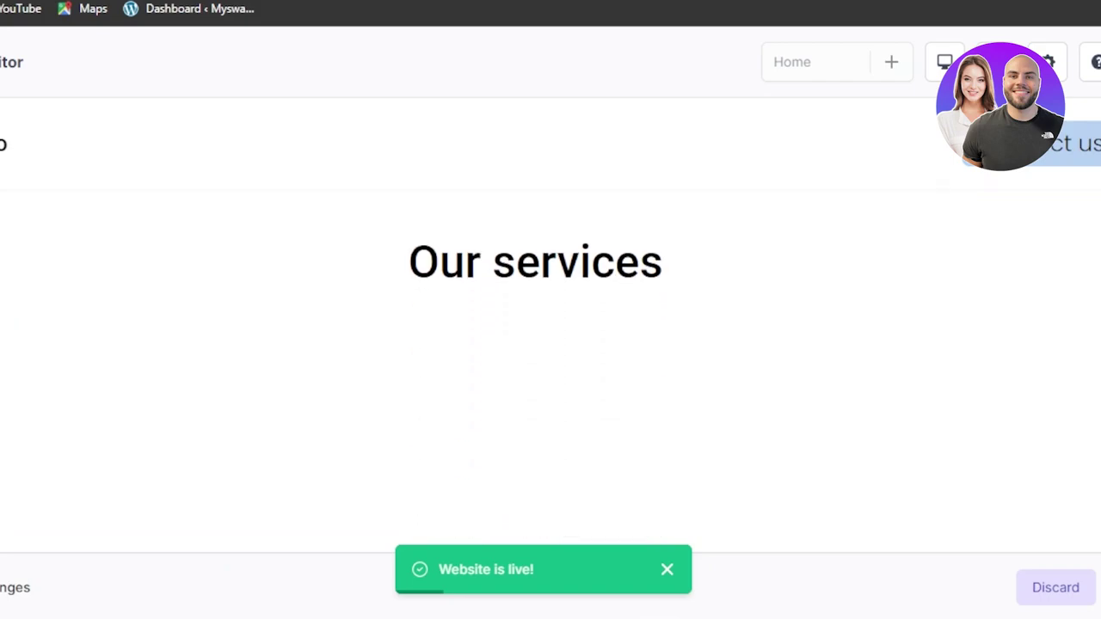
{"action": "scroll", "coordinate": [551, 370], "scroll_direction": "down", "scroll_amount": 1}
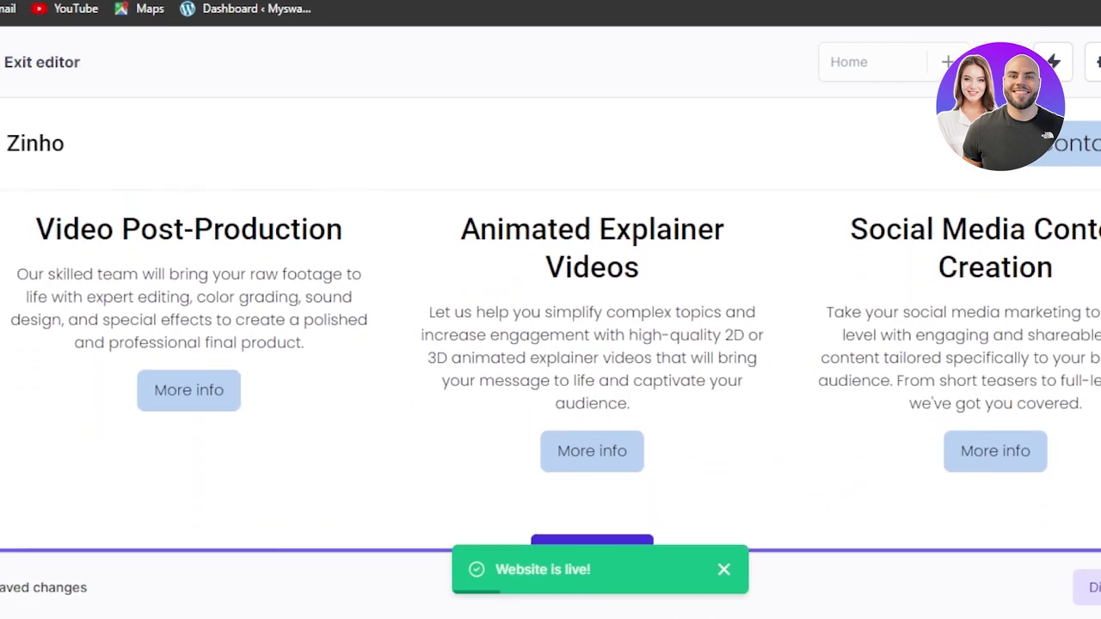
{"action": "scroll", "coordinate": [550, 370], "scroll_direction": "up", "scroll_amount": 5}
{"action": "scroll", "coordinate": [550, 370], "scroll_direction": "down", "scroll_amount": 2}
{"action": "scroll", "coordinate": [550, 370], "scroll_direction": "down", "scroll_amount": 1}
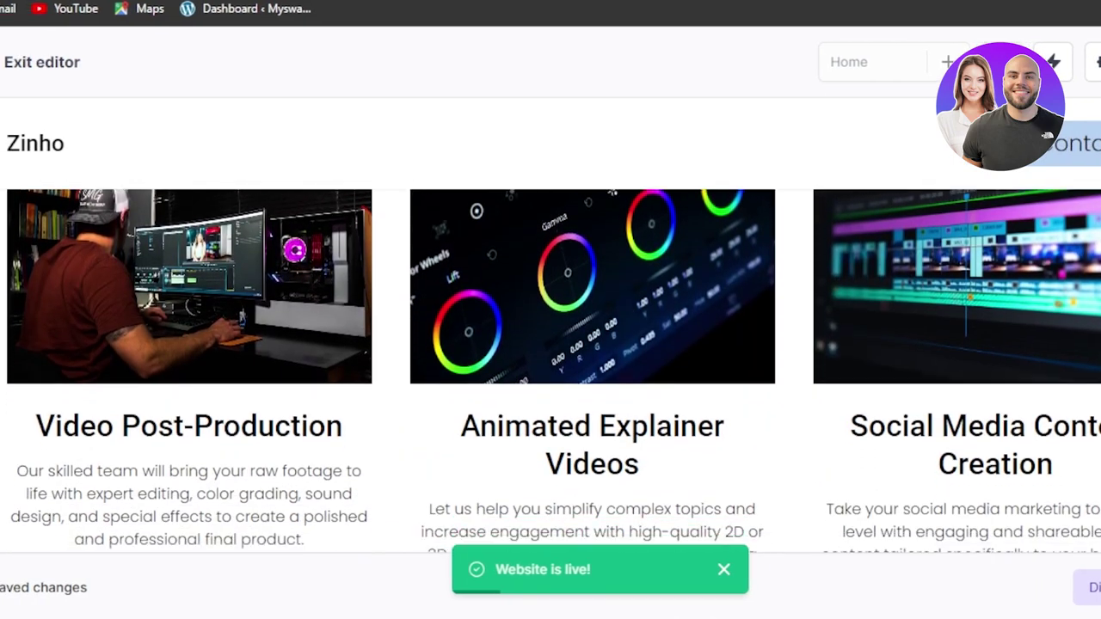
{"action": "scroll", "coordinate": [551, 370], "scroll_direction": "up", "scroll_amount": 1}
Open the Our services list settings, inspect the Video Post-Production item's image and title options, and close both without changes
{"action": "mouse_move", "coordinate": [236, 401]}
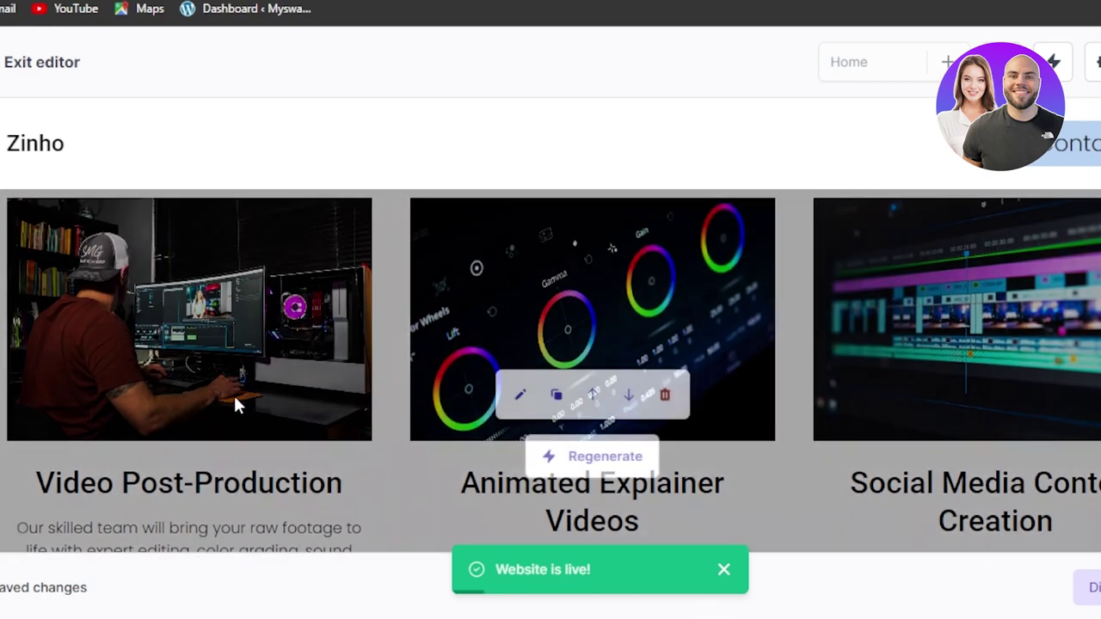
{"action": "left_click", "coordinate": [520, 397]}
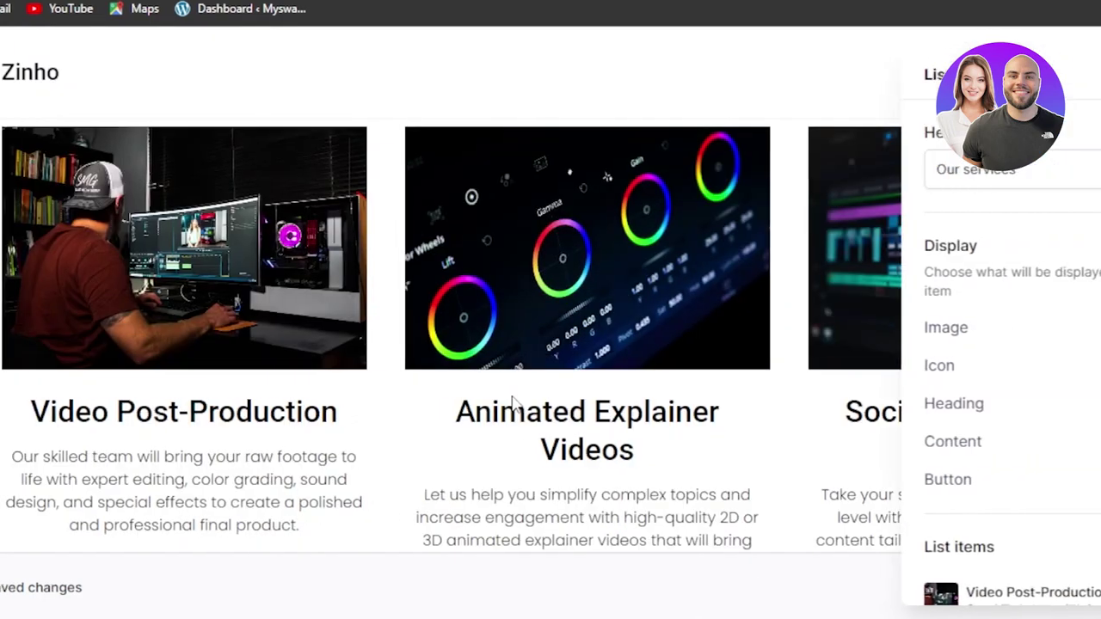
{"action": "scroll", "coordinate": [921, 344], "scroll_direction": "down", "scroll_amount": 4}
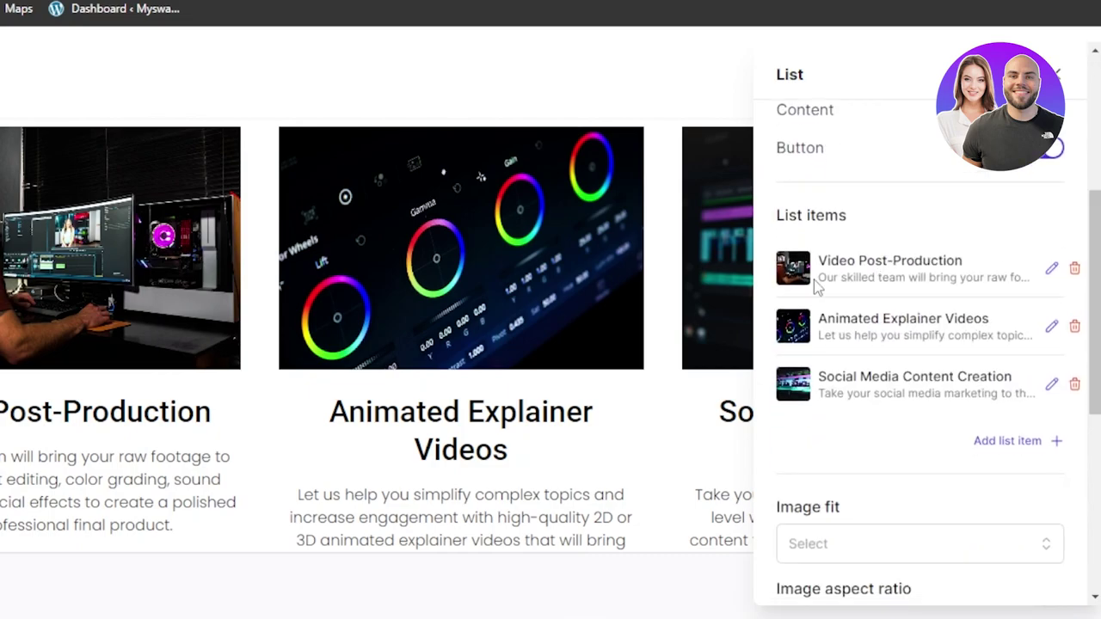
{"action": "left_click", "coordinate": [1053, 270]}
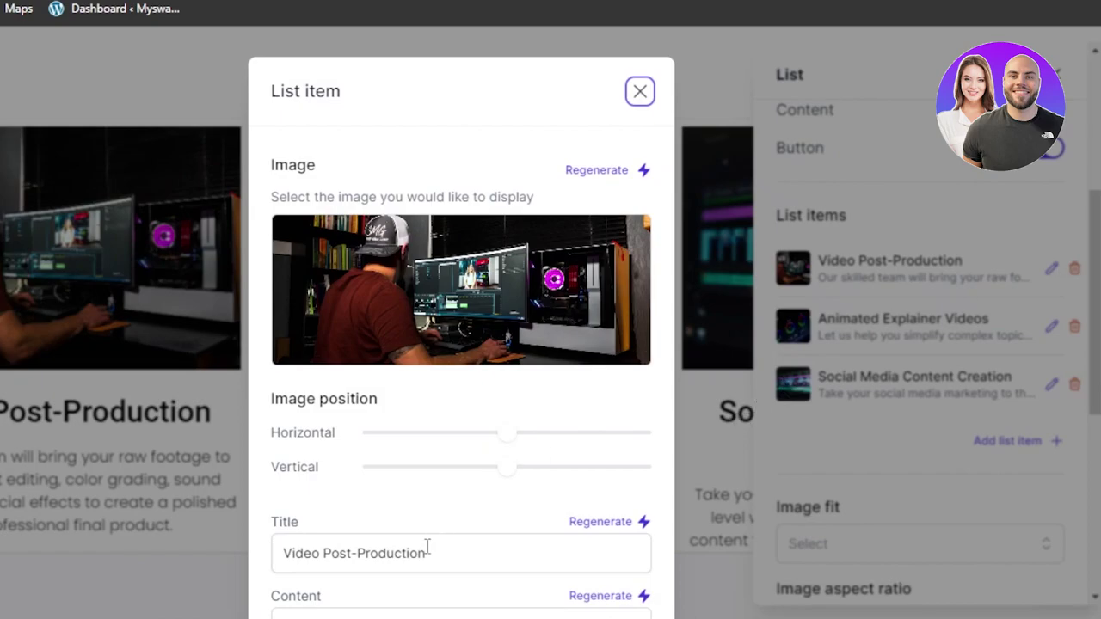
{"action": "mouse_move", "coordinate": [393, 315]}
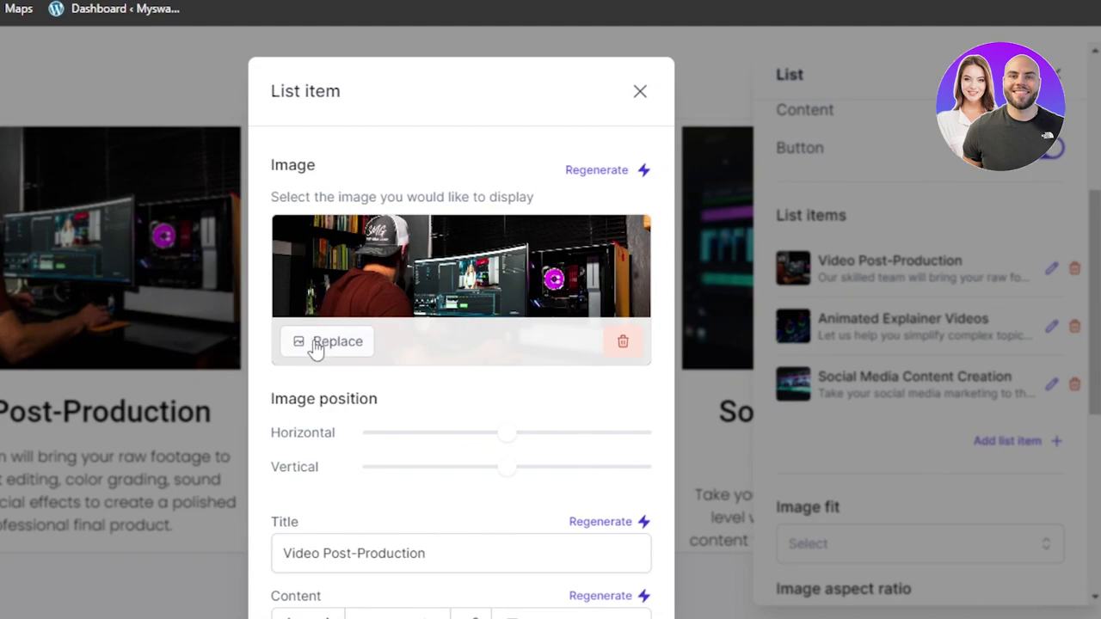
{"action": "left_click", "coordinate": [641, 92]}
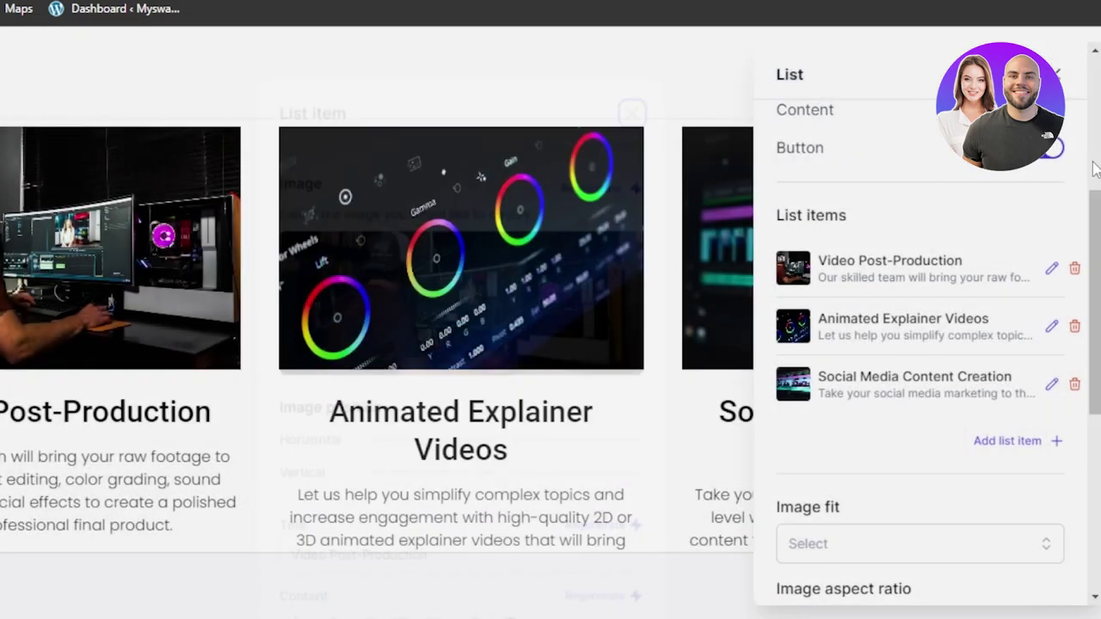
{"action": "left_click", "coordinate": [1064, 83]}
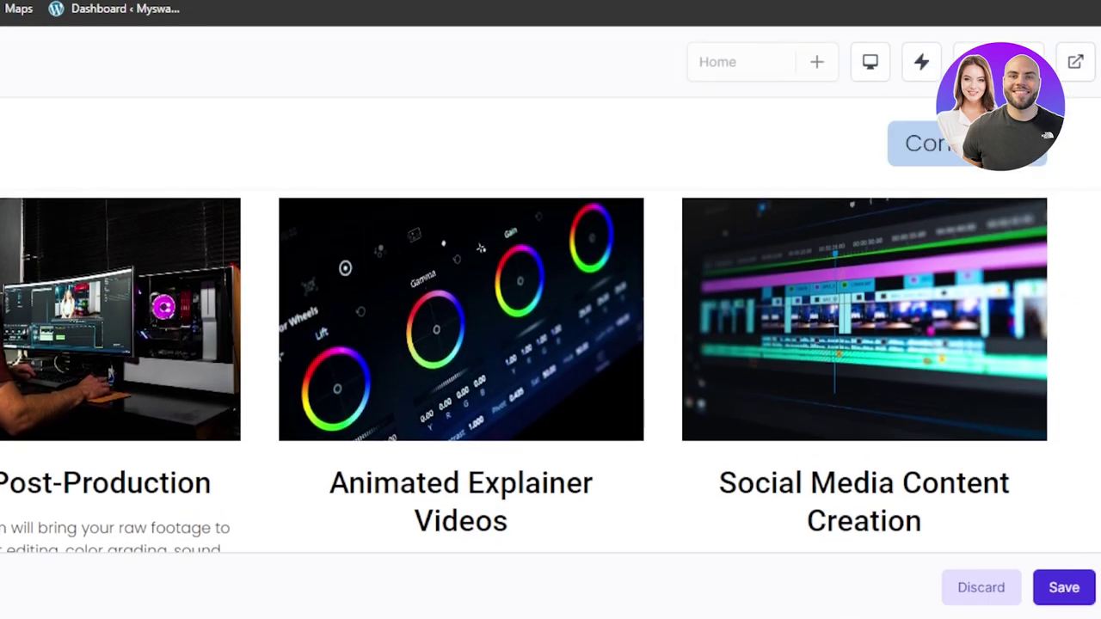
Examine the remaining page sections, including the location map, contact form, business description and footer
{"action": "scroll", "coordinate": [551, 344], "scroll_direction": "down", "scroll_amount": 5}
{"action": "scroll", "coordinate": [551, 345], "scroll_direction": "up", "scroll_amount": 4}
{"action": "scroll", "coordinate": [551, 344], "scroll_direction": "down", "scroll_amount": 4}
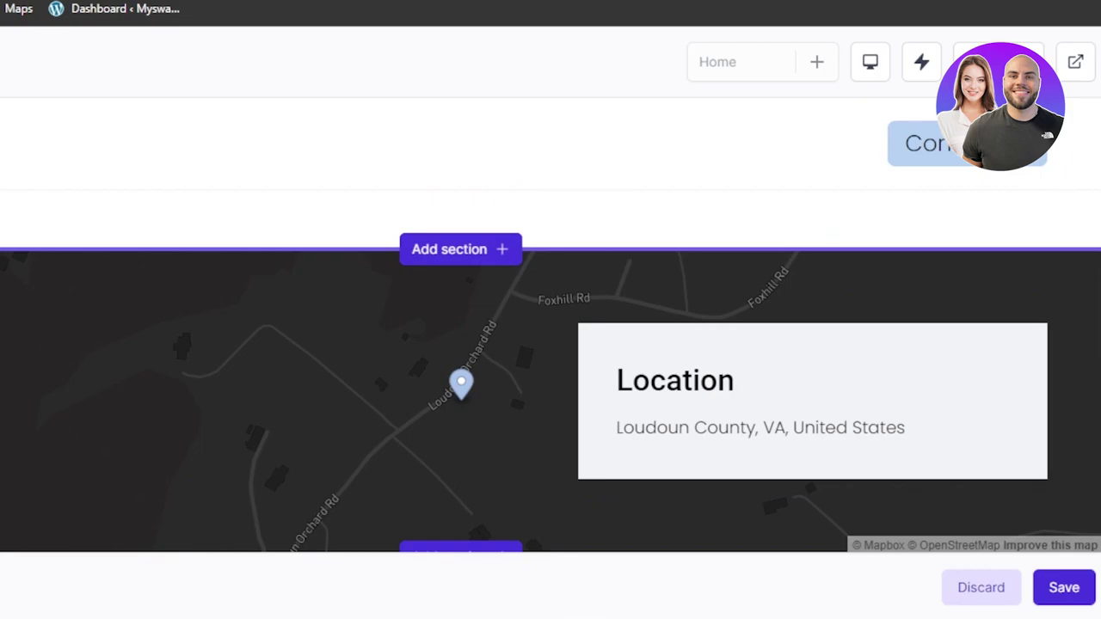
{"action": "scroll", "coordinate": [551, 370], "scroll_direction": "down", "scroll_amount": 2}
{"action": "scroll", "coordinate": [550, 370], "scroll_direction": "up", "scroll_amount": 6}
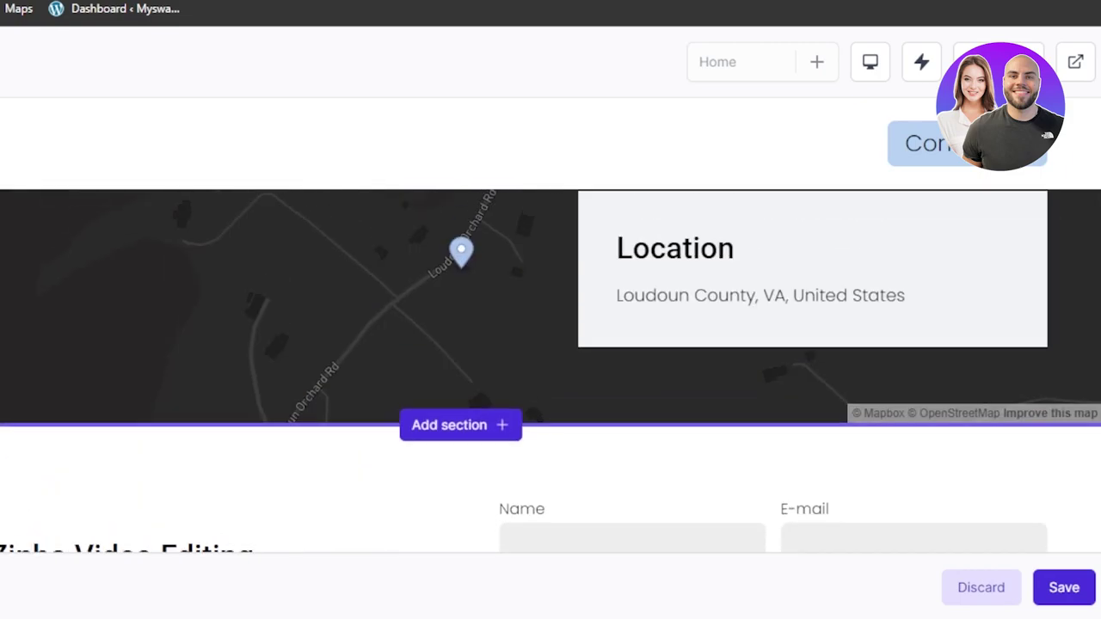
{"action": "scroll", "coordinate": [551, 370], "scroll_direction": "up", "scroll_amount": 3}
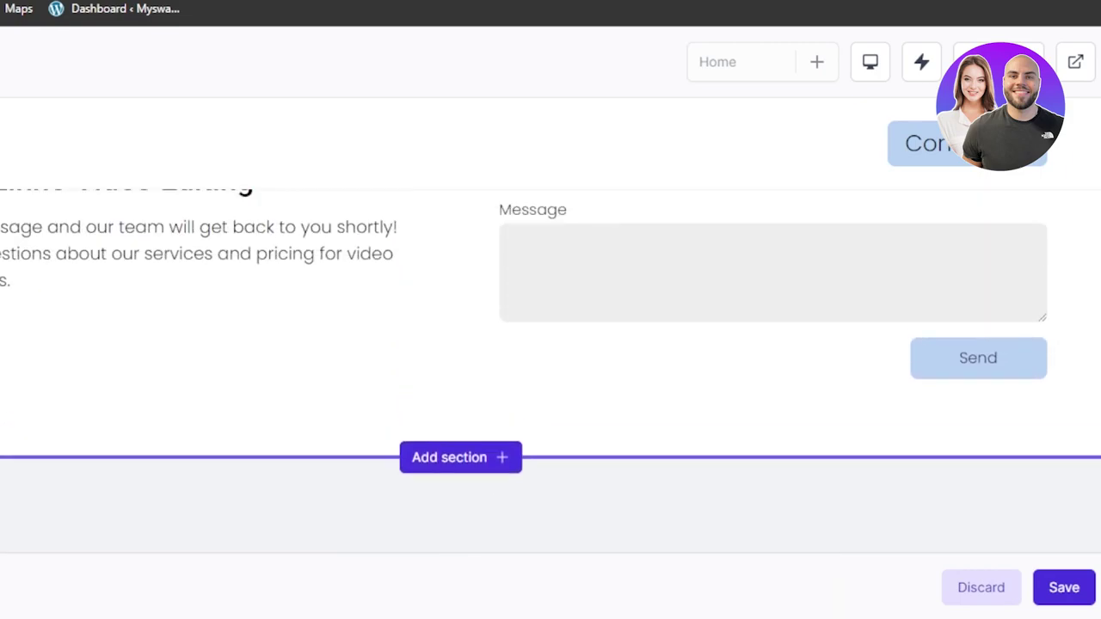
{"action": "scroll", "coordinate": [551, 370], "scroll_direction": "down", "scroll_amount": 7}
{"action": "scroll", "coordinate": [551, 370], "scroll_direction": "up", "scroll_amount": 3}
{"action": "scroll", "coordinate": [551, 370], "scroll_direction": "up", "scroll_amount": 5}
{"action": "scroll", "coordinate": [551, 370], "scroll_direction": "down", "scroll_amount": 6}
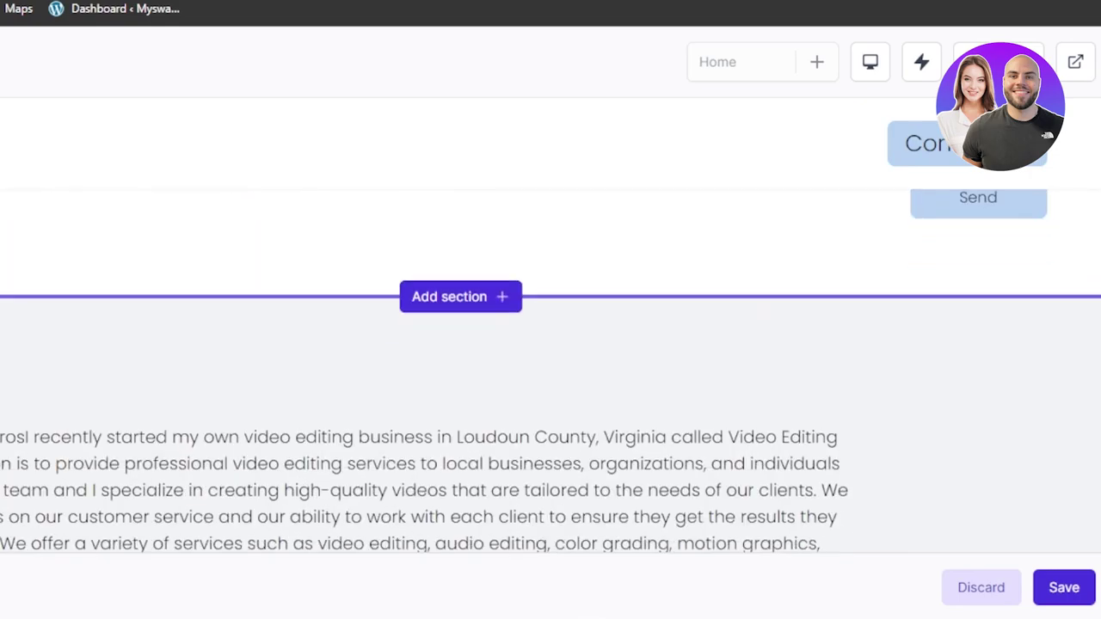
{"action": "scroll", "coordinate": [550, 370], "scroll_direction": "down", "scroll_amount": 2}
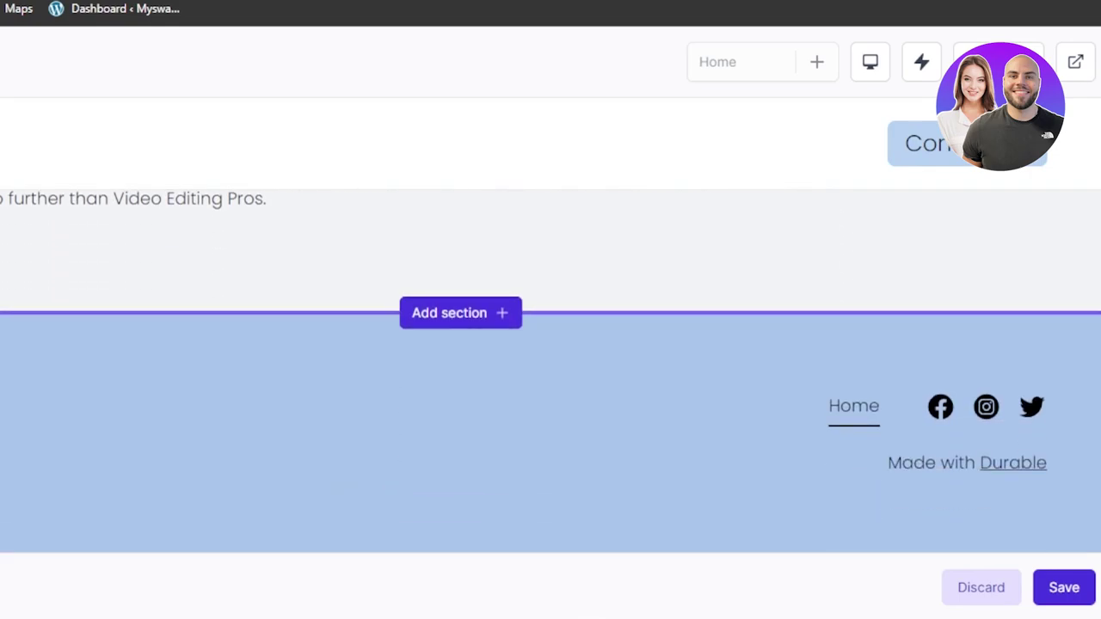
{"action": "mouse_move", "coordinate": [597, 445]}
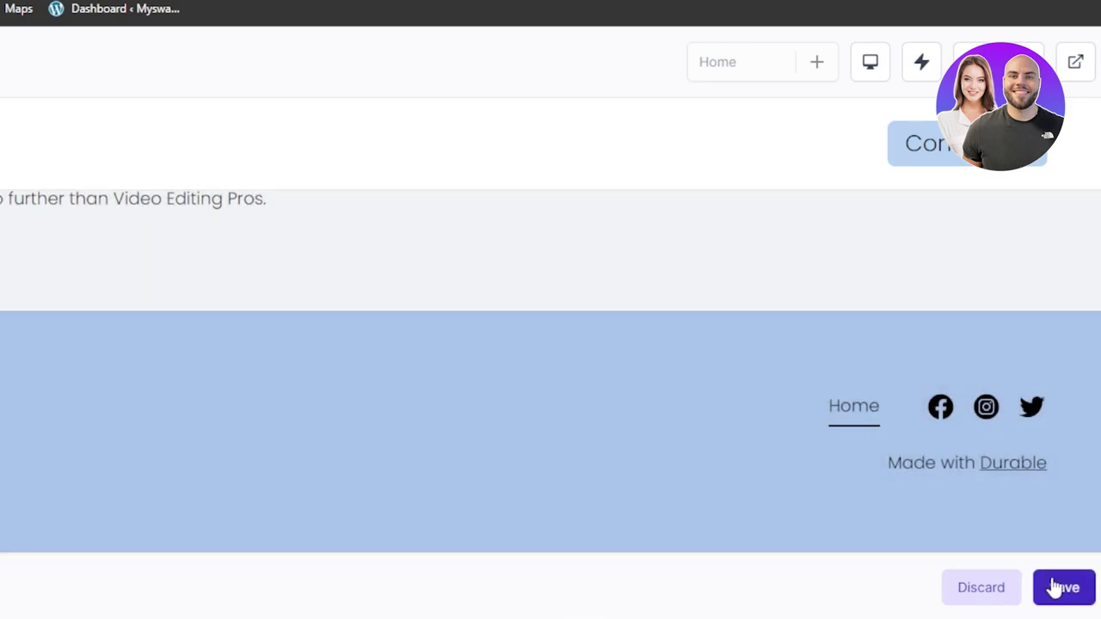
Save the website changes and look over the edited page back up to the hero banner
{"action": "left_click", "coordinate": [1055, 587]}
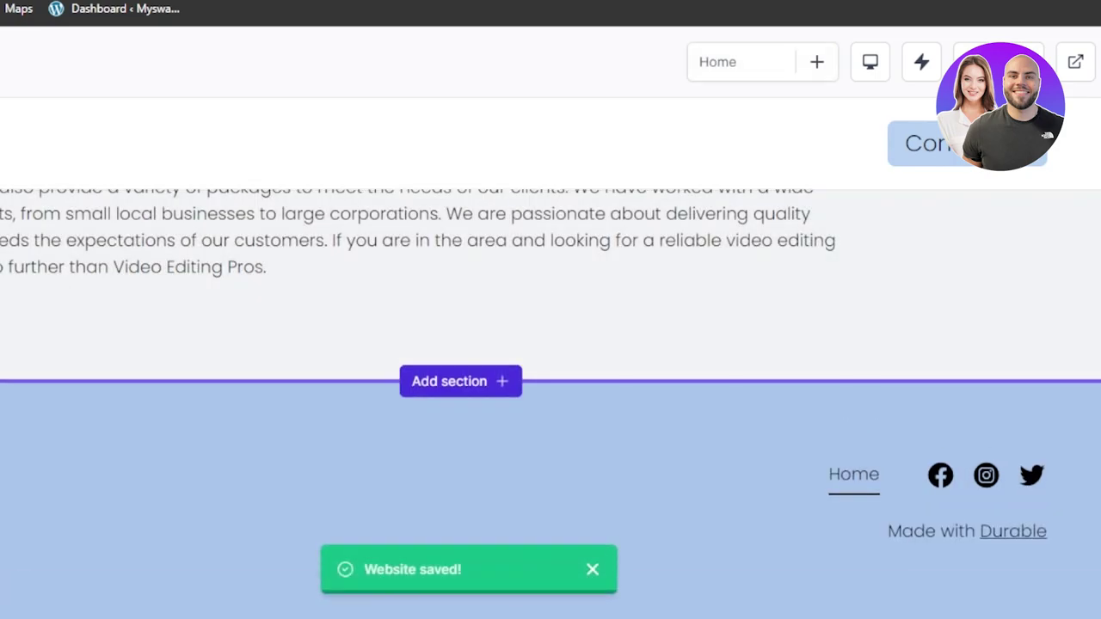
{"action": "scroll", "coordinate": [550, 358], "scroll_direction": "up", "scroll_amount": 10}
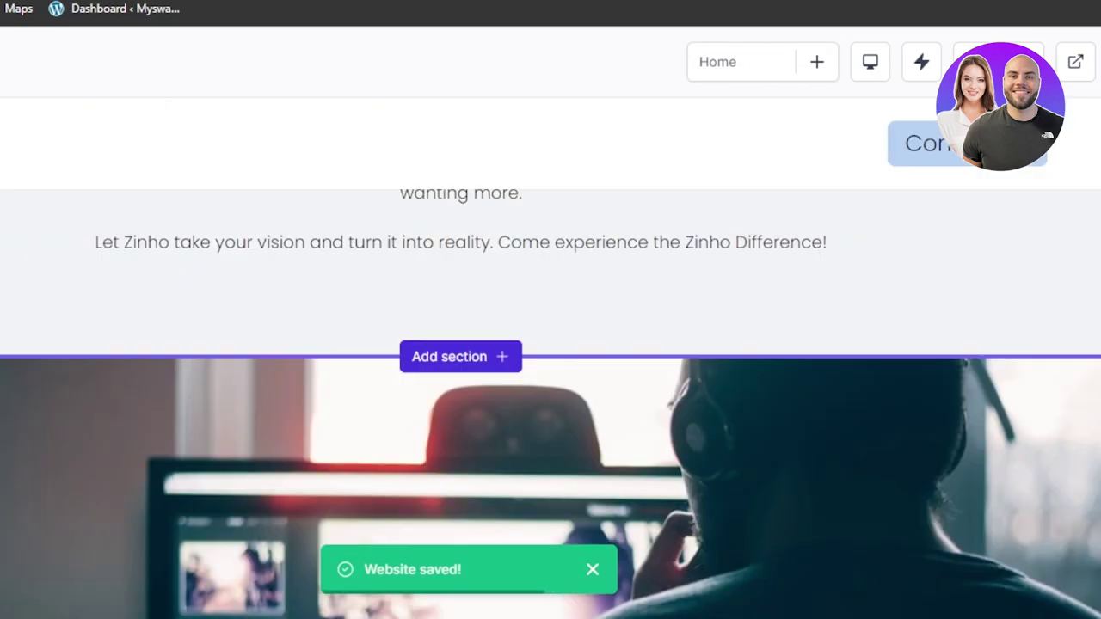
{"action": "scroll", "coordinate": [551, 358], "scroll_direction": "down", "scroll_amount": 20}
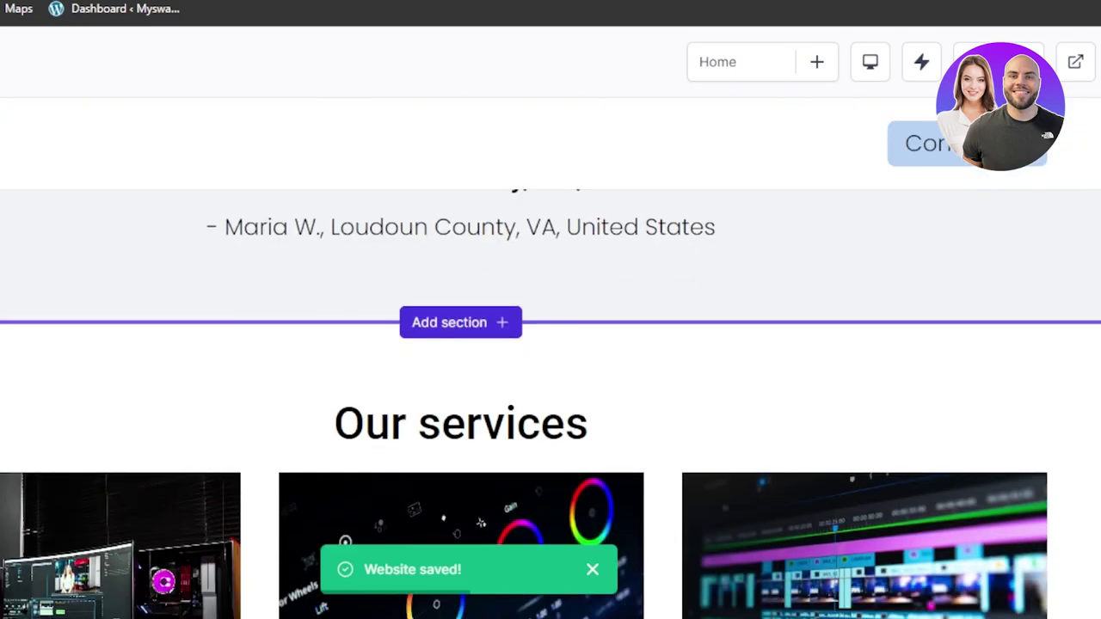
{"action": "scroll", "coordinate": [551, 358], "scroll_direction": "up", "scroll_amount": 20}
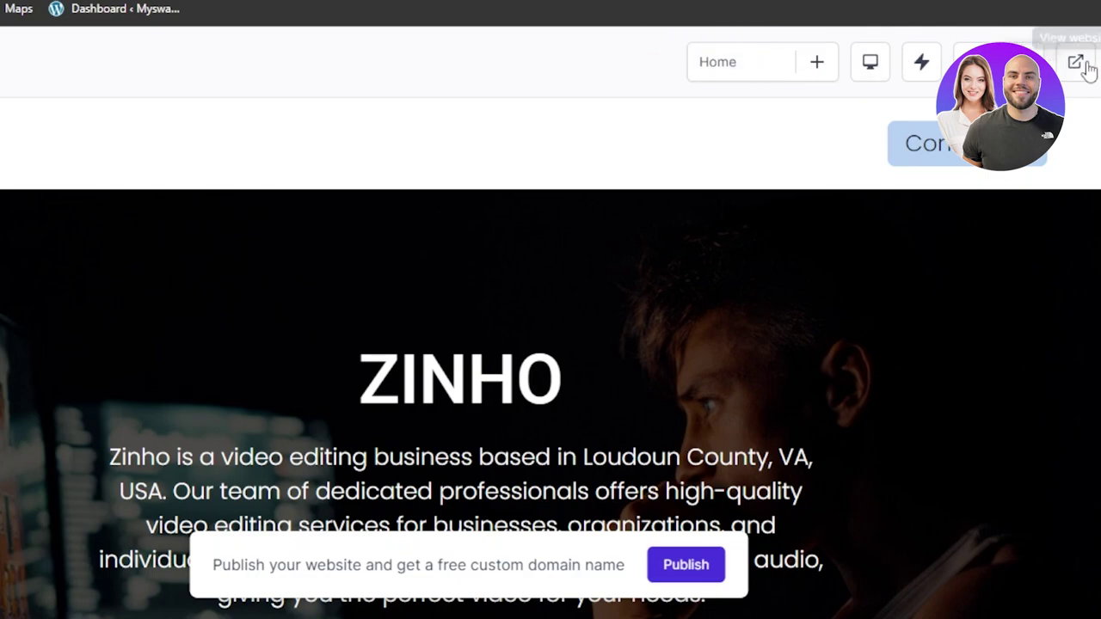
View the website outside the editor and look through its banner, services, location and contact sections
{"action": "mouse_move", "coordinate": [540, 207]}
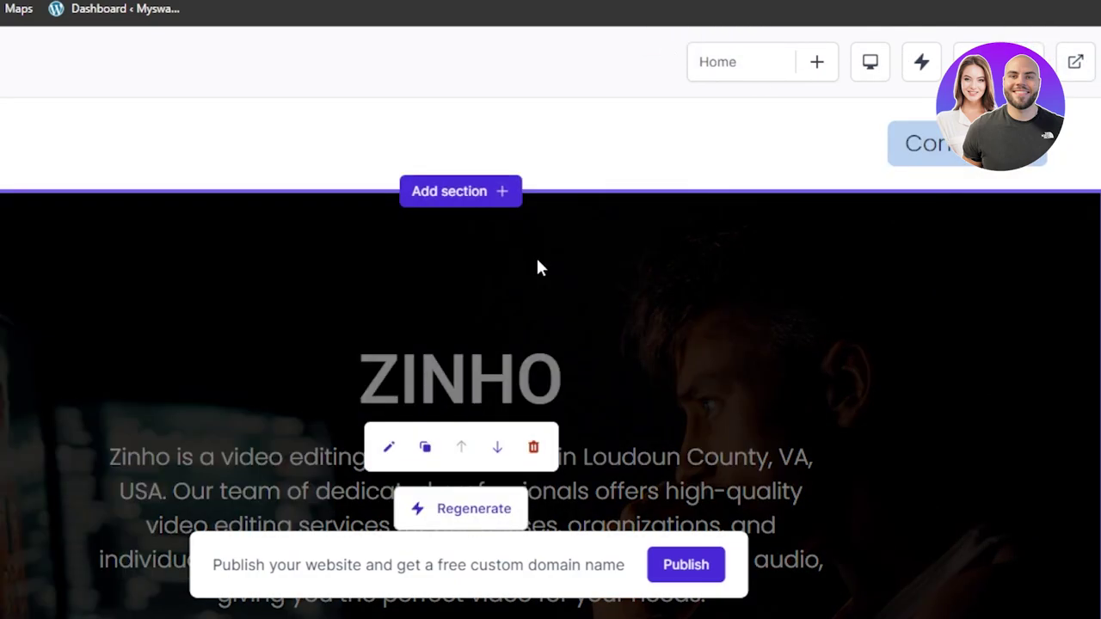
{"action": "left_click", "coordinate": [1075, 61]}
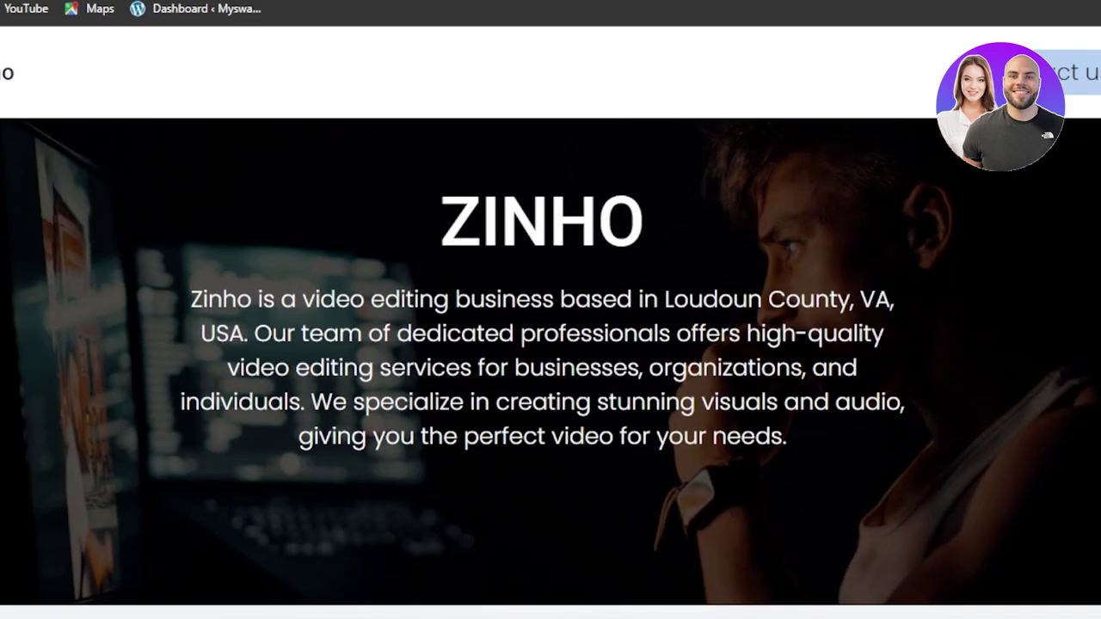
{"action": "scroll", "coordinate": [550, 344], "scroll_direction": "down", "scroll_amount": 10}
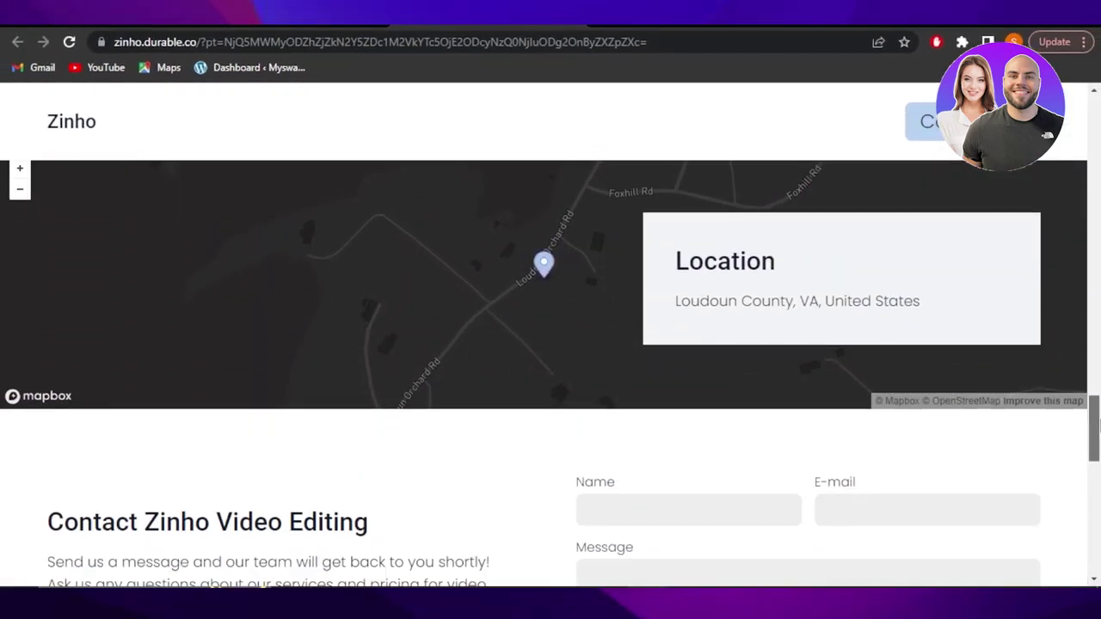
{"action": "left_click_drag", "start_coordinate": [1098, 423], "coordinate": [1098, 260]}
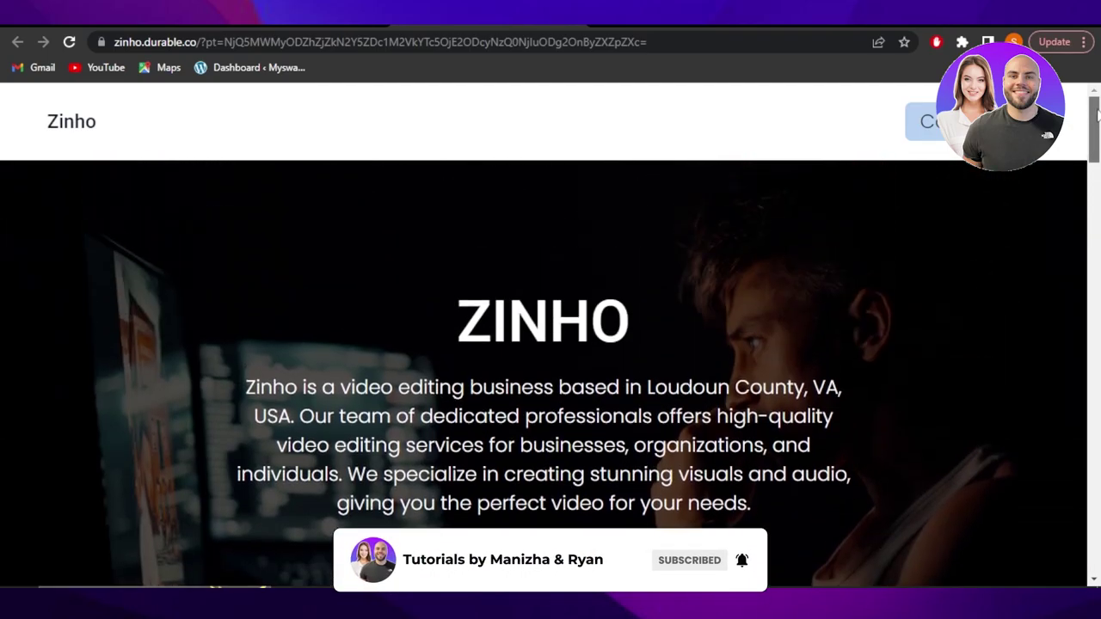
{"action": "left_click_drag", "start_coordinate": [1098, 116], "coordinate": [1098, 234]}
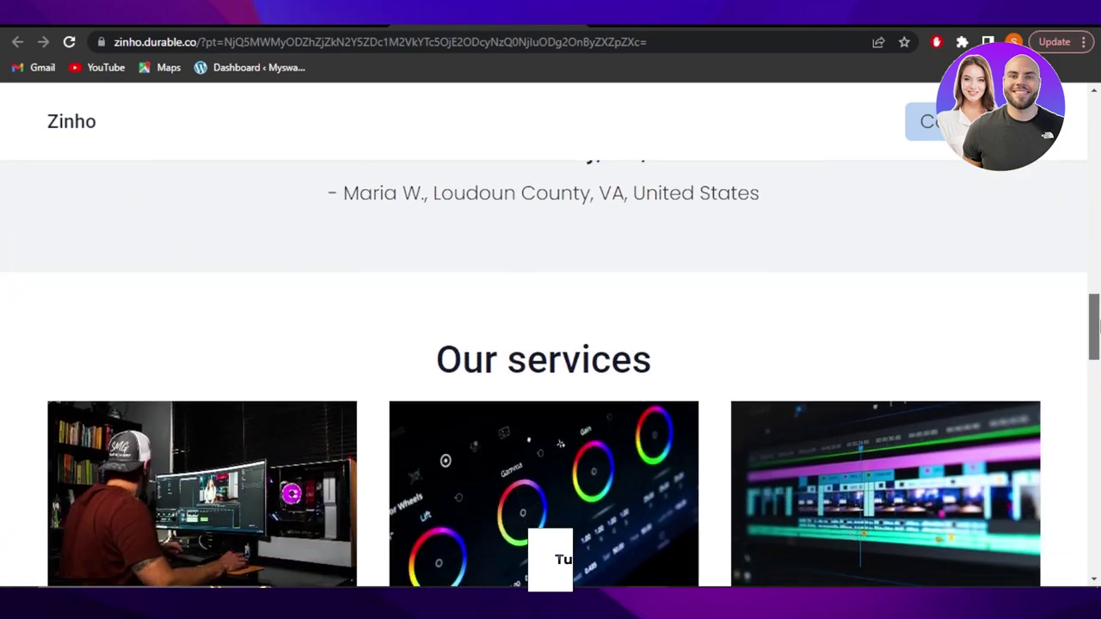